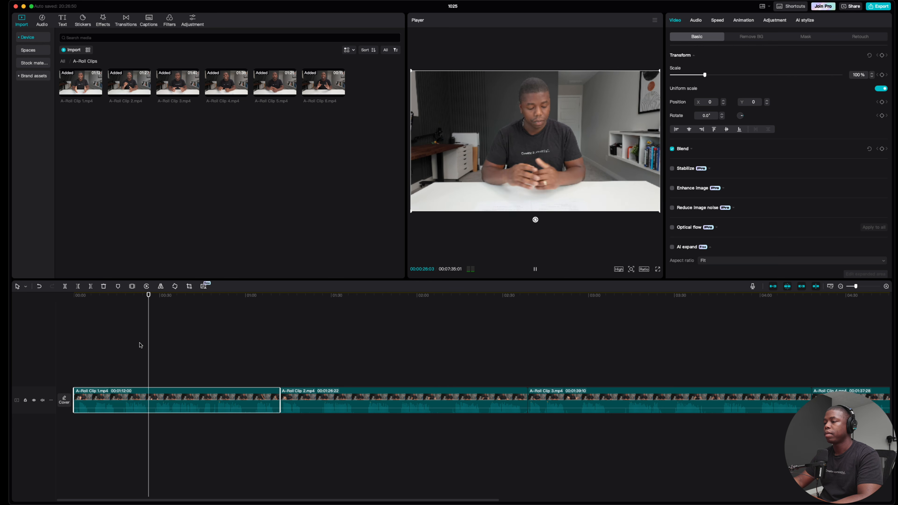
Trim about 2 seconds from the start of A-Roll Clip 1 so it begins where the speech starts
left_click(140, 354)
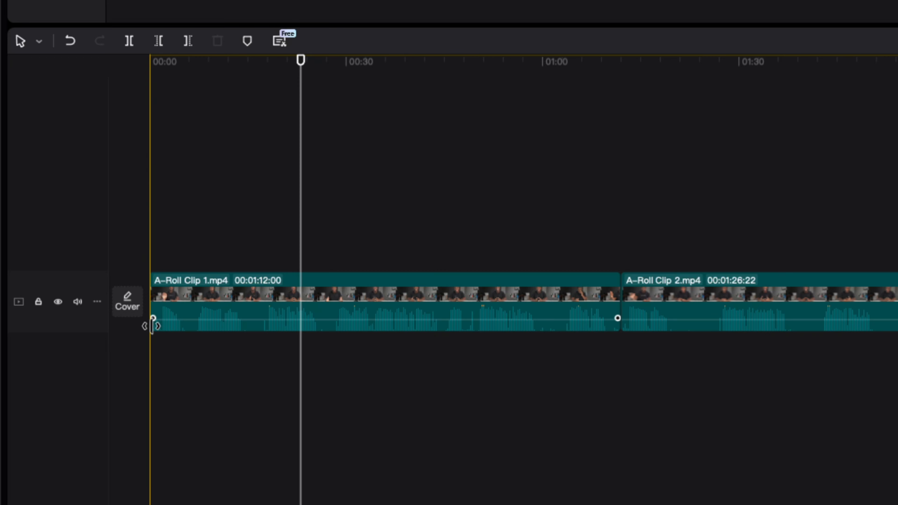
scroll(651, 201, "up", 5)
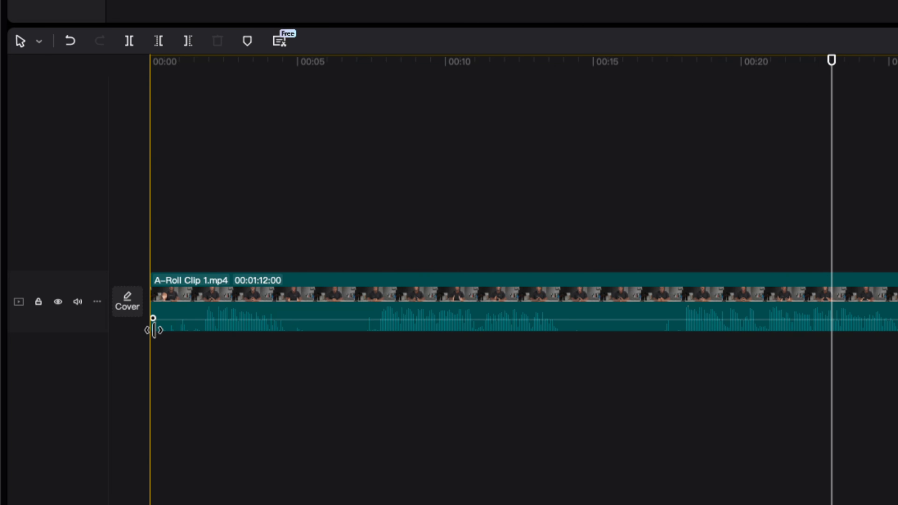
left_click_drag(153, 327, 204, 341)
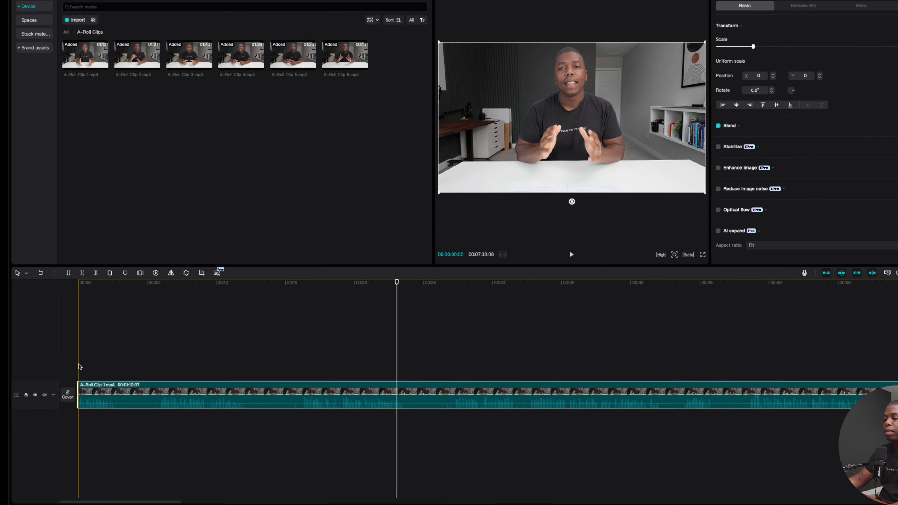
Play the opening line of A-Roll Clip 1 and split the clip at about 3 seconds, right after the line ends
key("space")
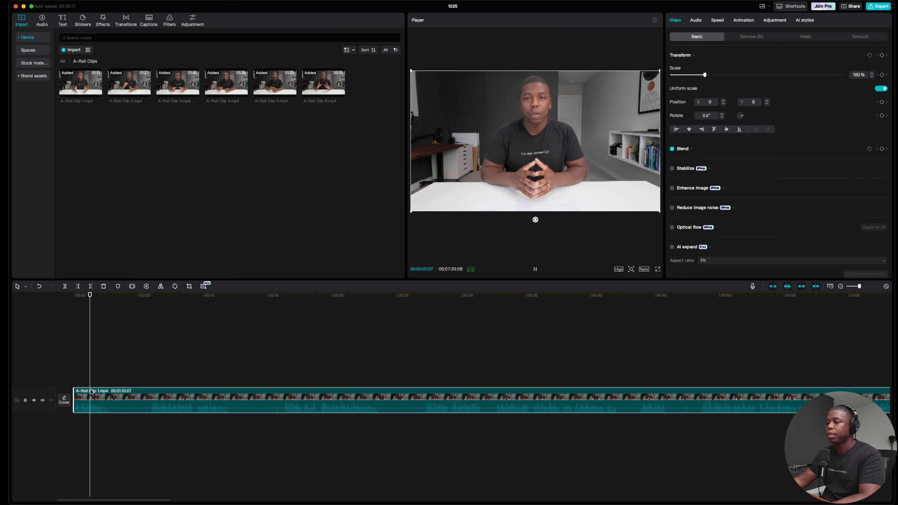
key("space")
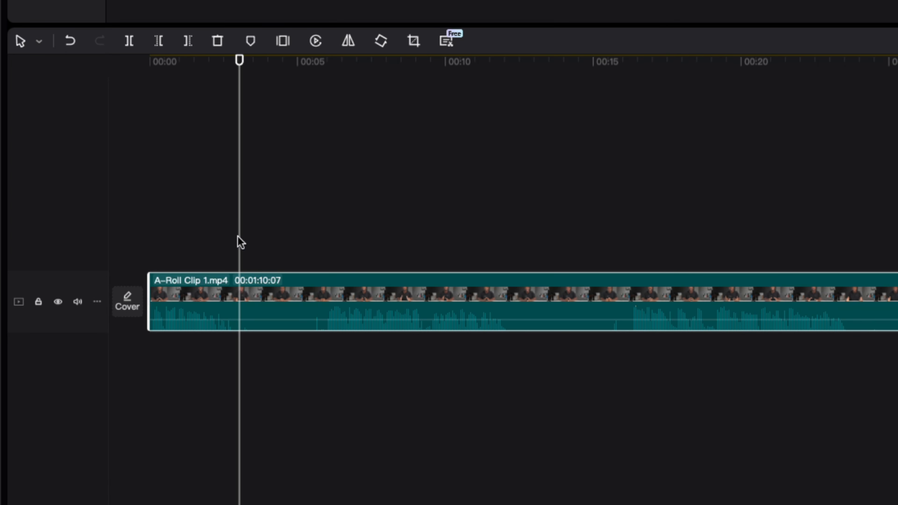
left_click_drag(239, 62, 238, 60)
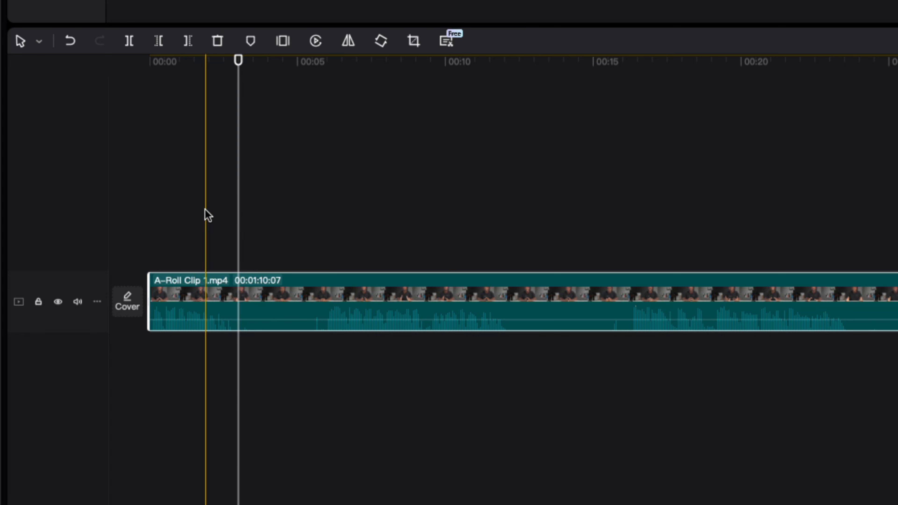
left_click(39, 42)
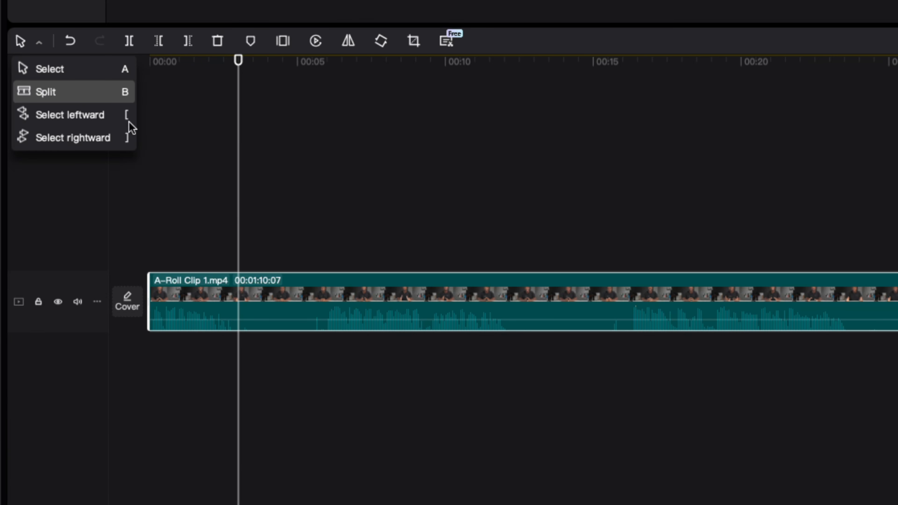
left_click(37, 43)
left_click(38, 42)
left_click(86, 101)
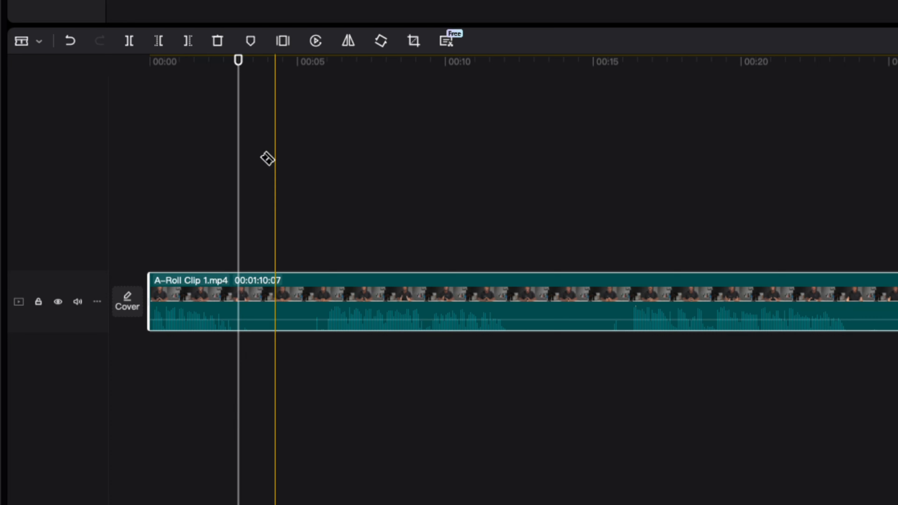
left_click(239, 299)
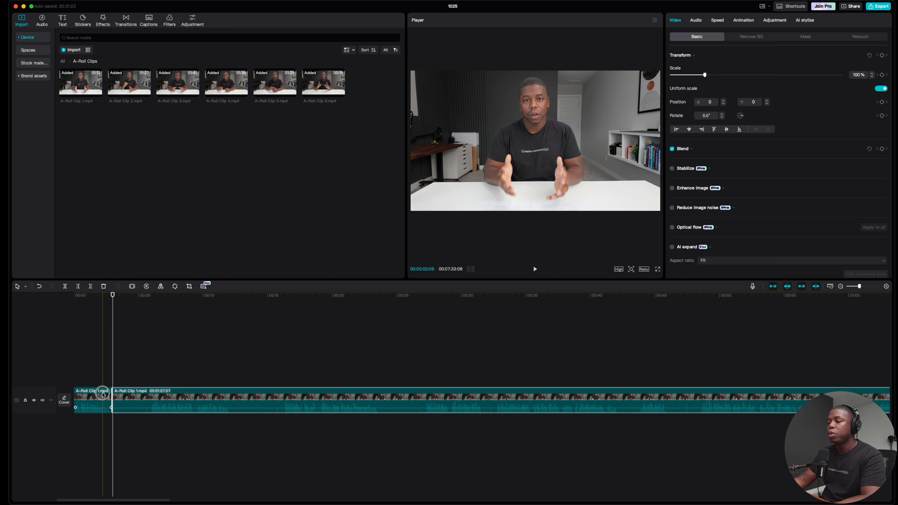
Trim about 3 seconds of silence from the start of the second A-Roll Clip 1 segment
left_click(110, 407)
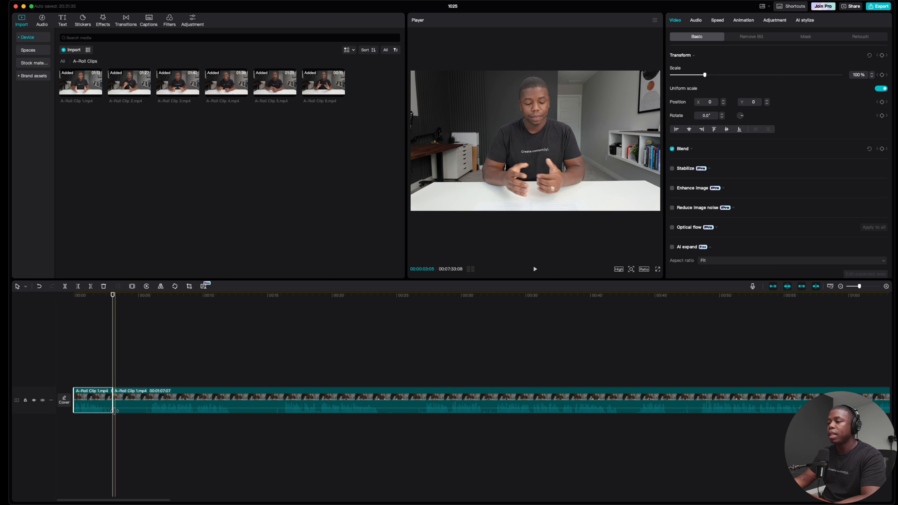
left_click(115, 410)
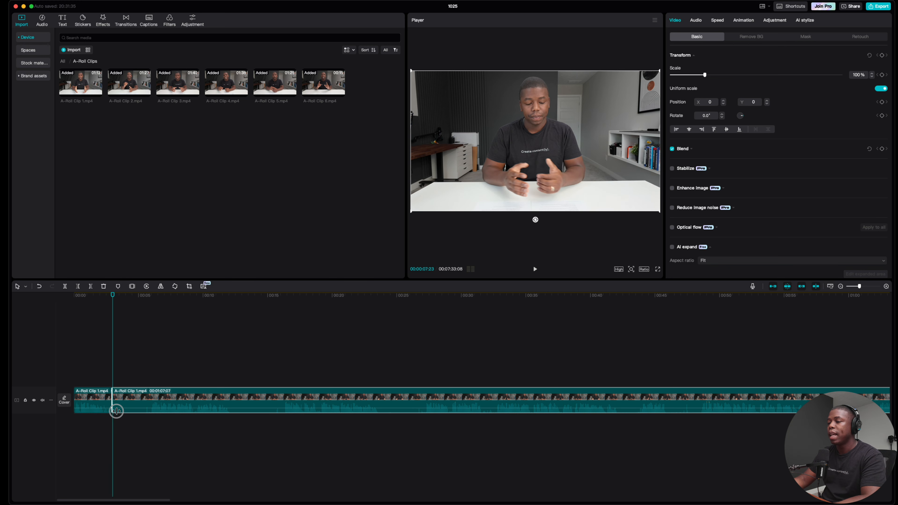
left_click_drag(116, 411, 146, 415)
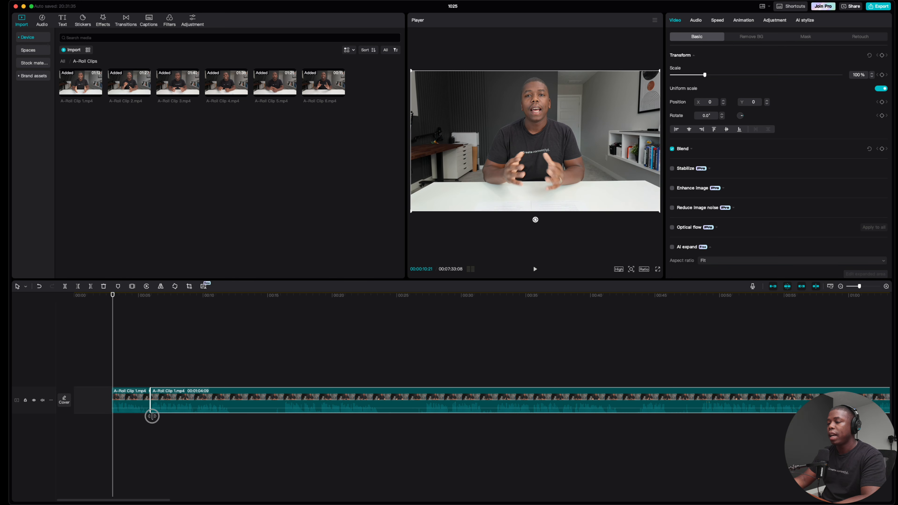
left_click_drag(152, 416, 151, 413)
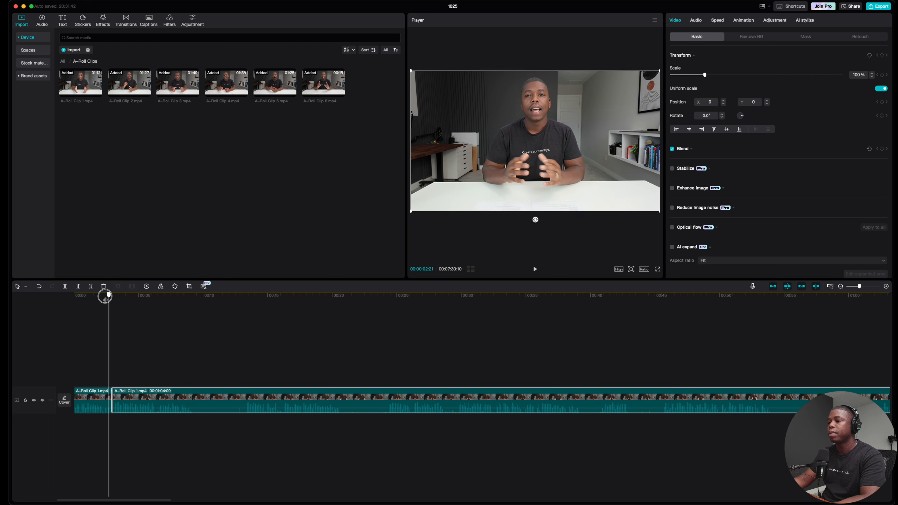
Play back the first cut and shorten the end of the opening segment by about 11 frames to tighten the pause
left_click(70, 297)
key("space")
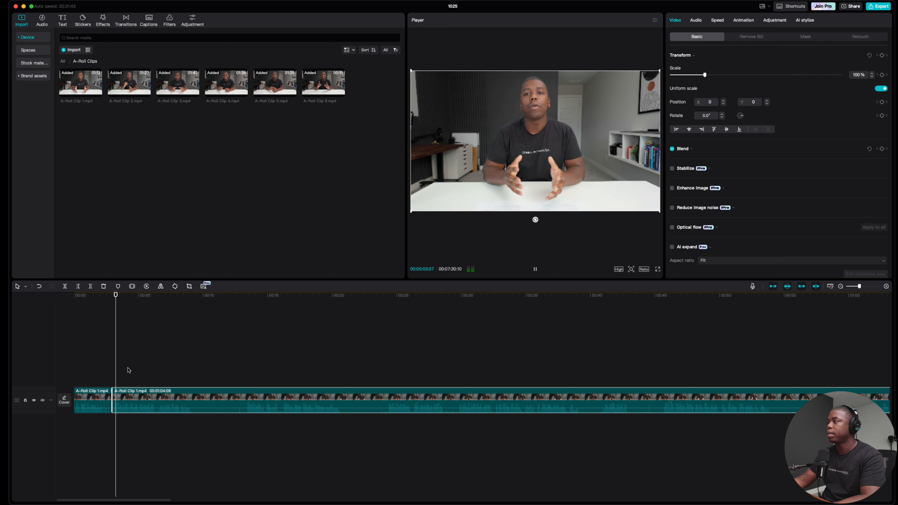
mouse_move(138, 296)
left_mouse_down()
mouse_move(109, 299)
mouse_move(135, 300)
left_mouse_up()
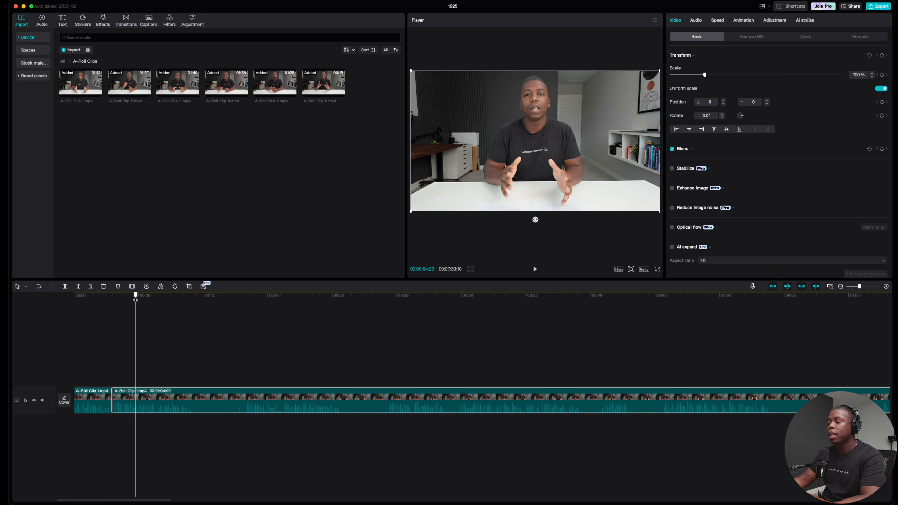
left_click(111, 412)
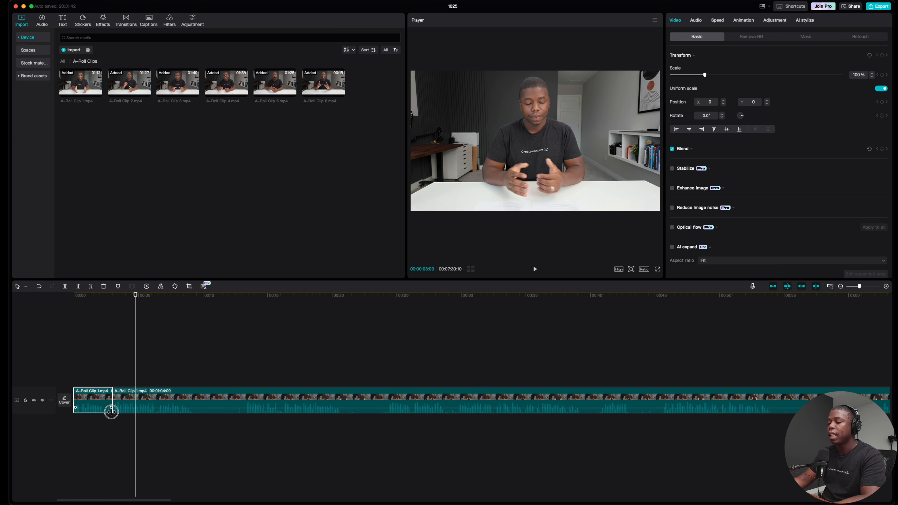
left_click_drag(111, 412, 106, 412)
left_click(69, 364)
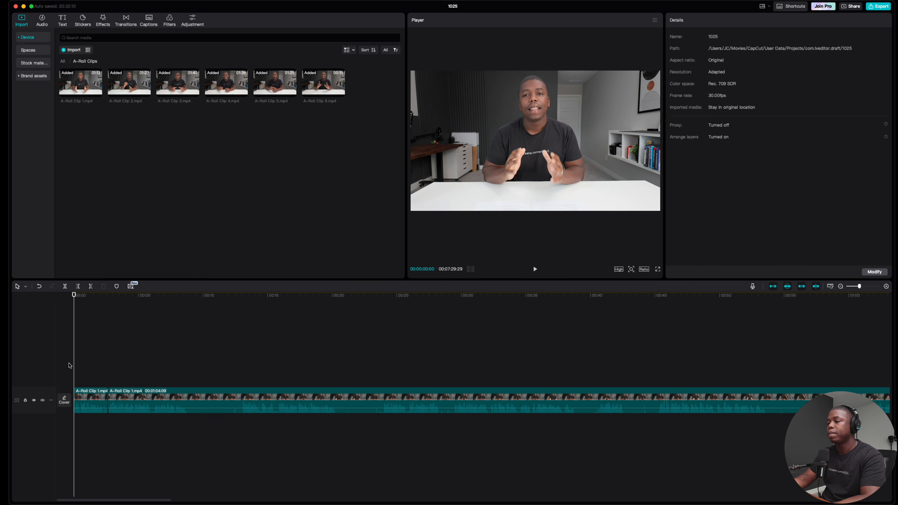
Split the second A-Roll segment at the pause near 9 seconds and trim about 4 seconds of silence from the start of the remainder
key("space")
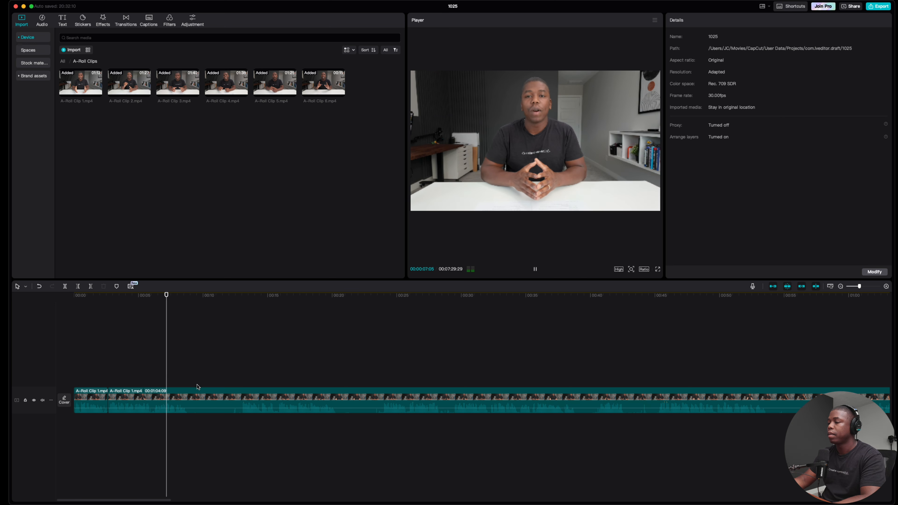
key("space")
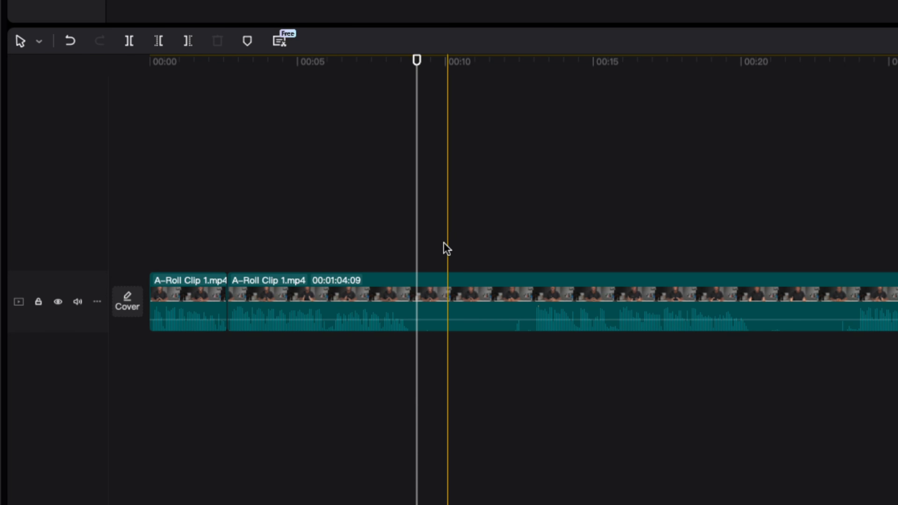
left_click_drag(416, 64, 410, 63)
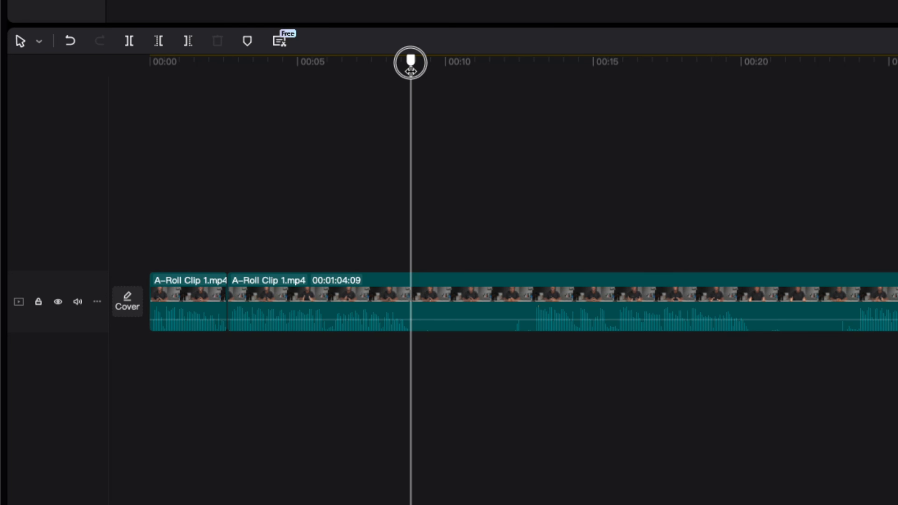
key("b")
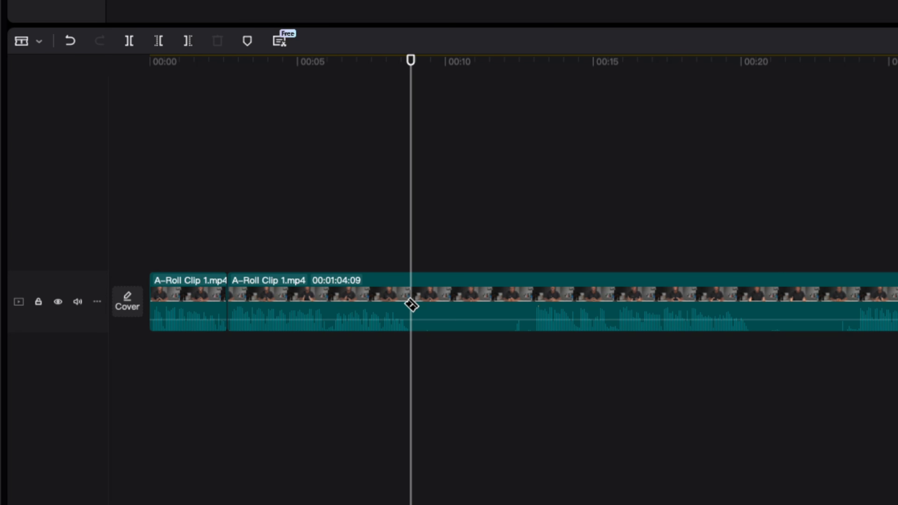
left_click(410, 305)
key("a")
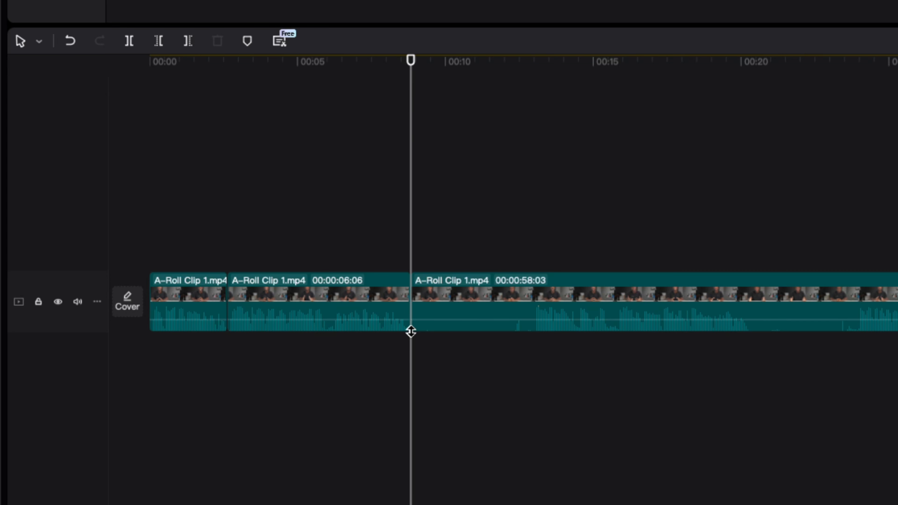
left_click_drag(415, 328, 541, 346)
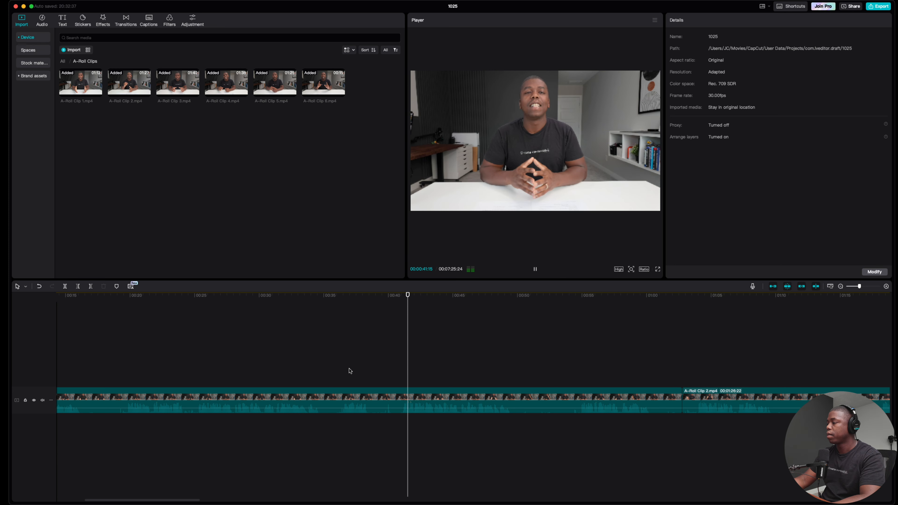
Cut out the unwanted section of A-Roll Clip 1 between about 35 and 41 seconds by splitting at both ends and deleting it
key("space")
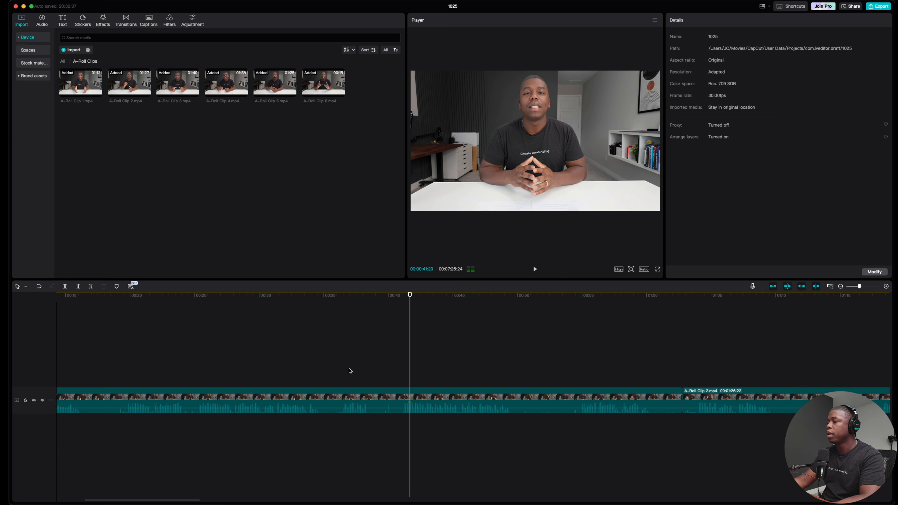
left_click(319, 400)
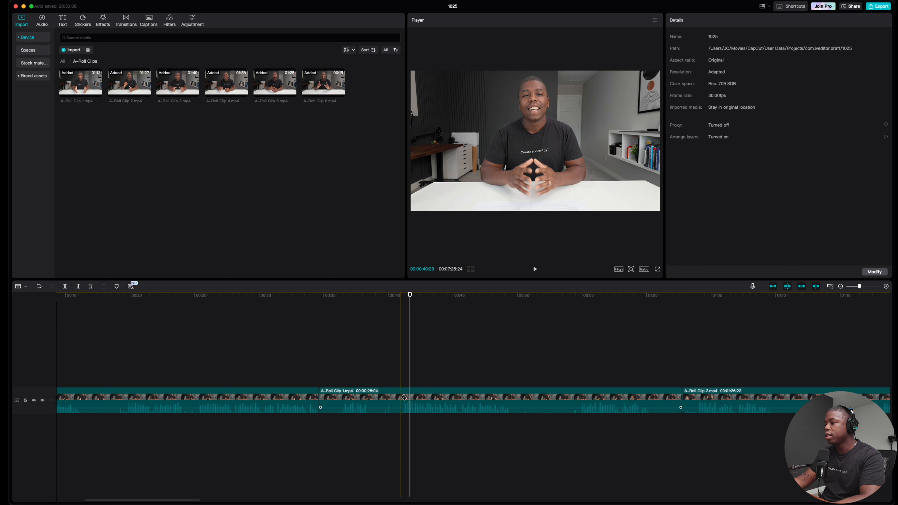
key("a")
left_click(381, 400)
key("Delete")
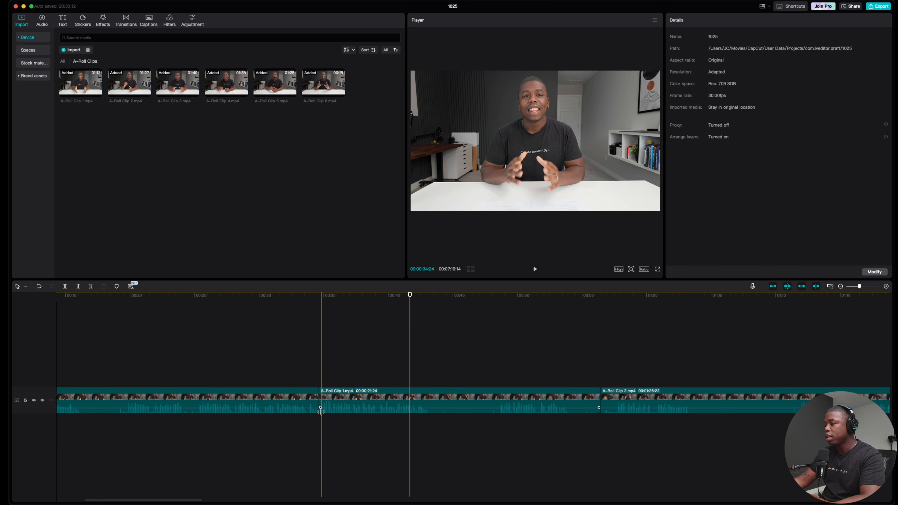
Return to the start of the timeline and open the B-Roll Clips folder in the media library
scroll(219, 379, "left", 5)
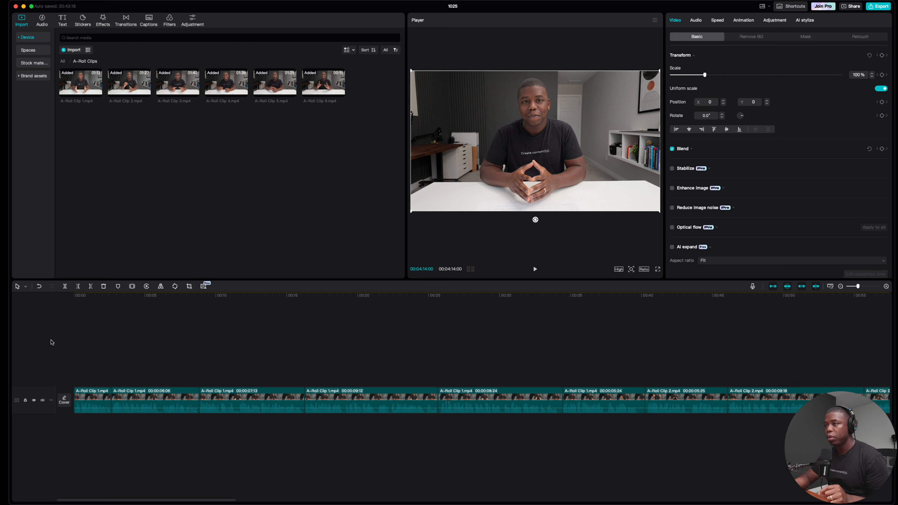
left_click(63, 61)
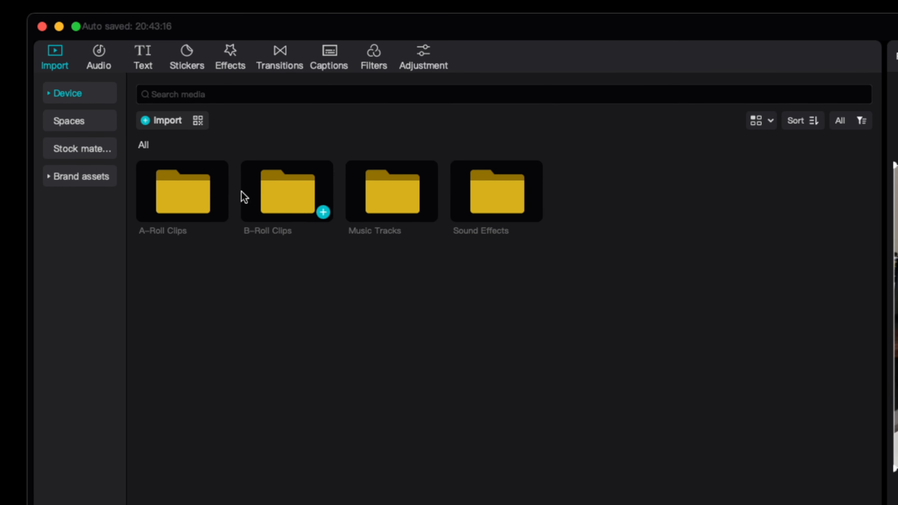
double_click(264, 200)
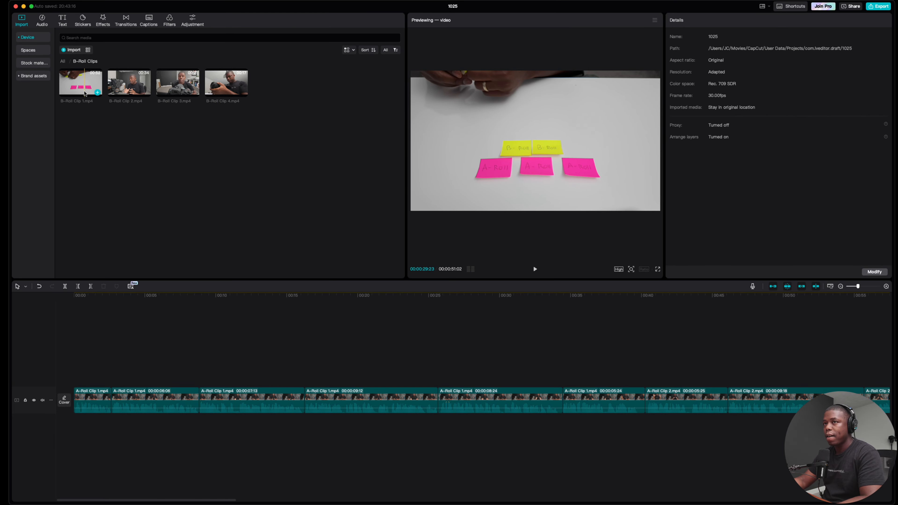
Play the first A-Roll Clip 2 segment up to its end near 46 seconds to find where B-roll fits
key("space")
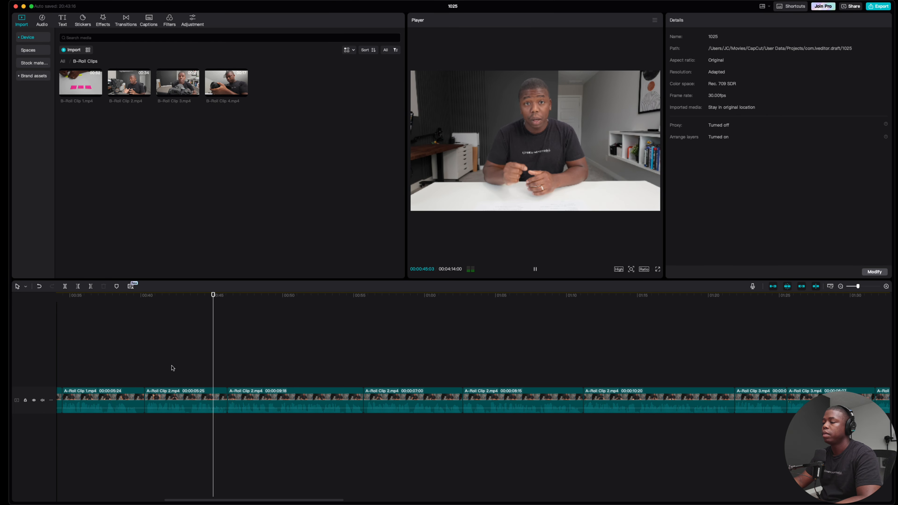
key("space")
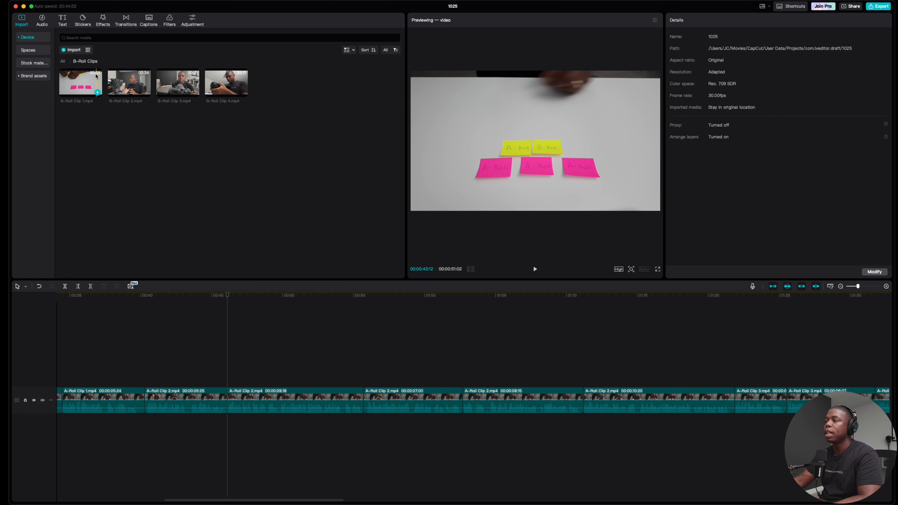
left_click(288, 397)
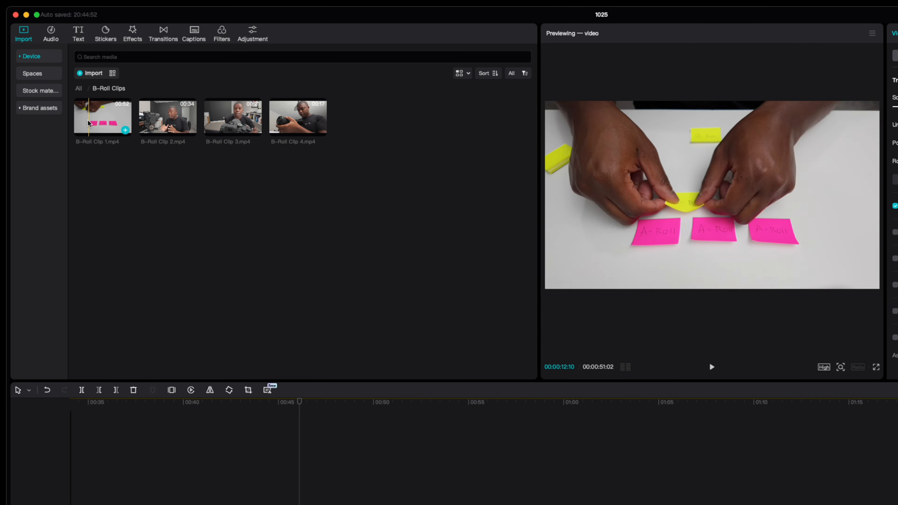
Place a 00:00:04:20 excerpt of B-Roll Clip 1 on a track above the first A-Roll Clip 2 segment, aligned with that segment's start
left_click(87, 123)
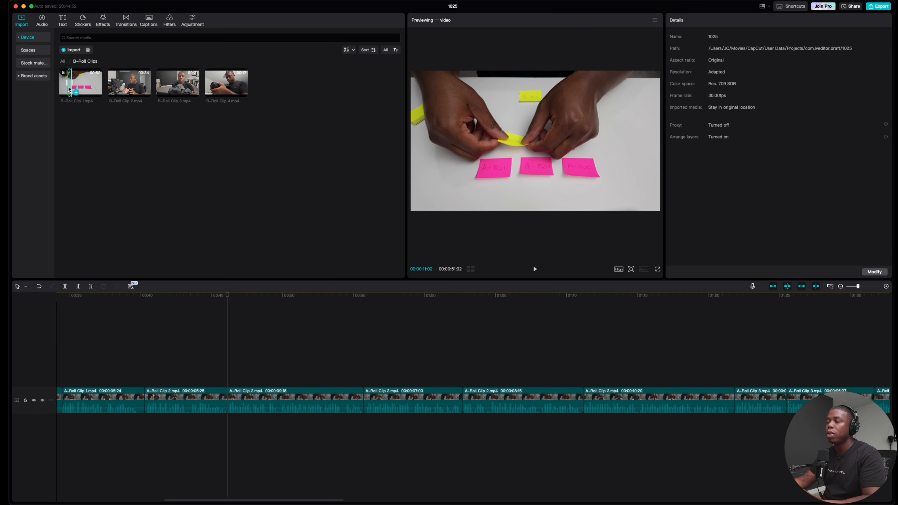
left_click_drag(69, 88, 163, 364)
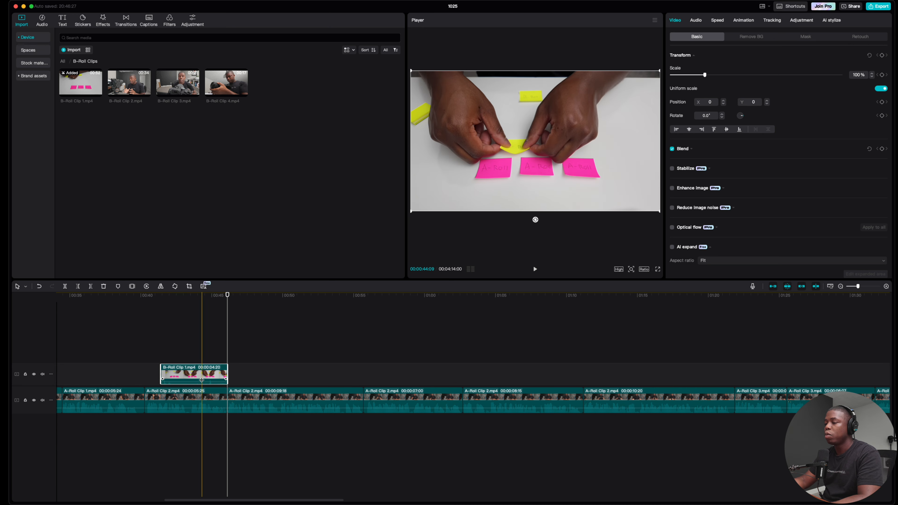
left_click_drag(199, 378, 183, 378)
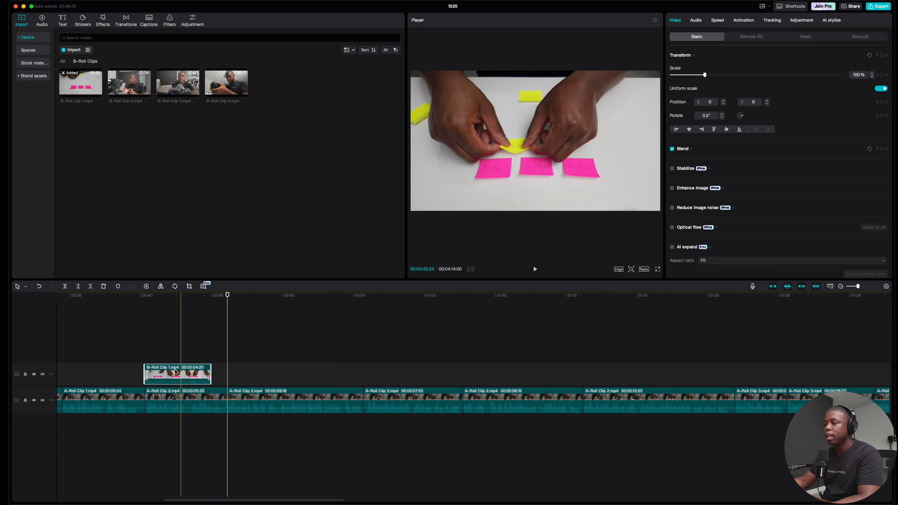
Play the timeline from just before the B-Roll Clip 1 overlay to past its end to check the overlay
left_click(167, 401)
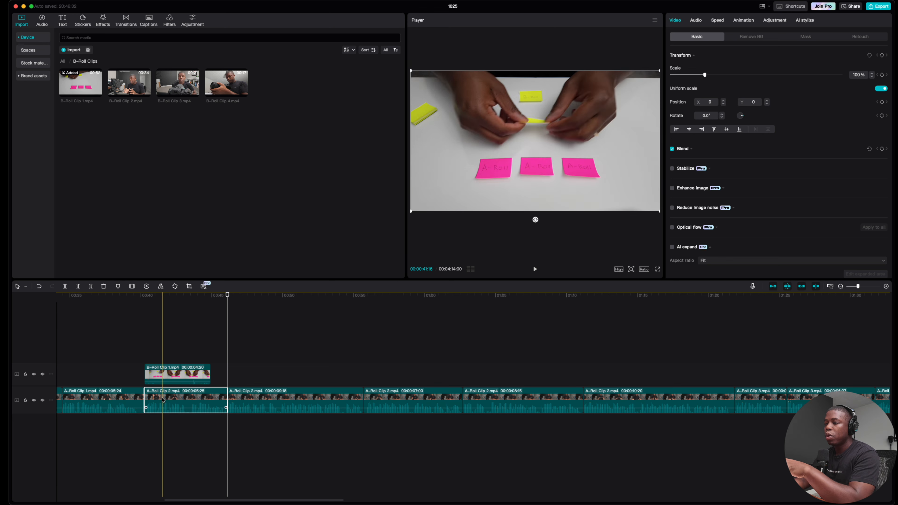
left_click(166, 374)
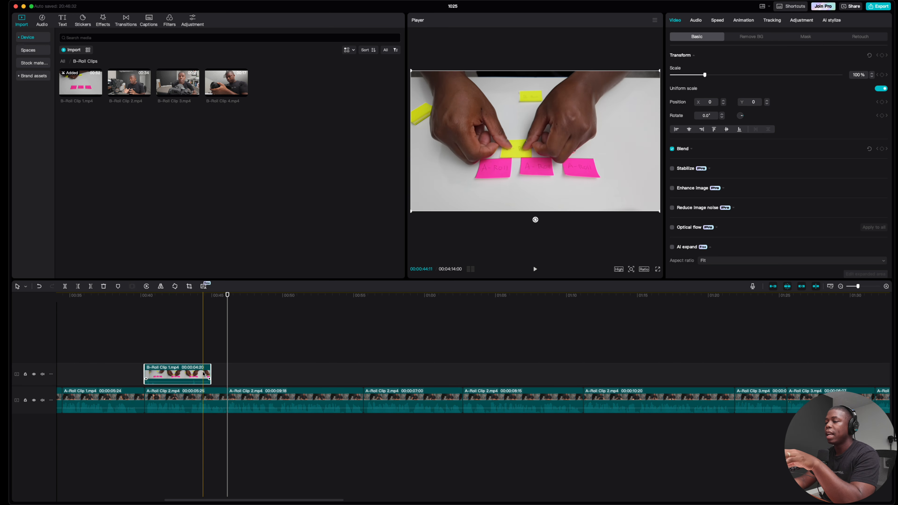
left_click_drag(171, 374, 169, 376)
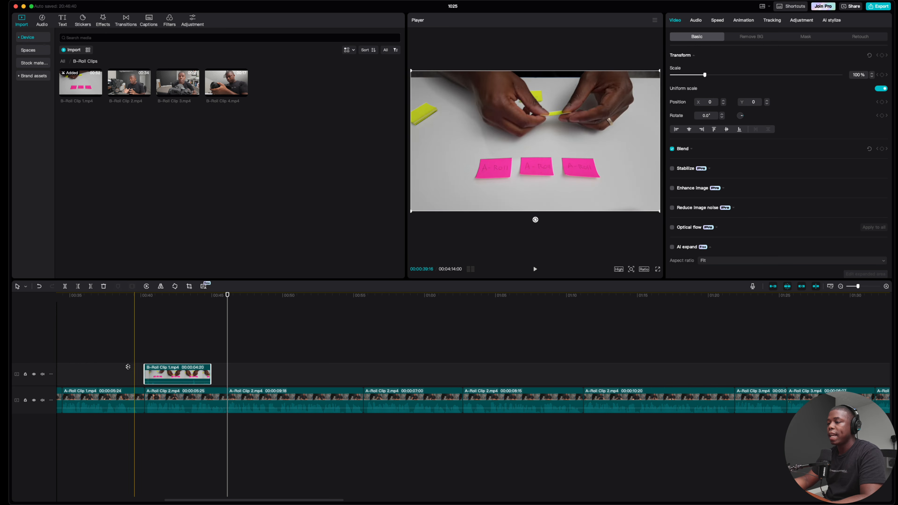
left_click(140, 363)
key("space")
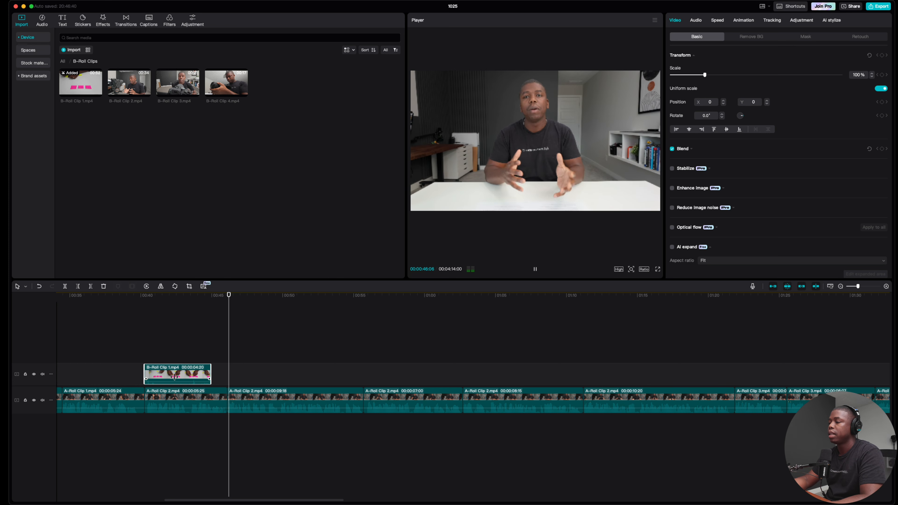
Mute B-Roll Clip 1 in the timeline by lowering its clip volume line to −∞ dB
left_click(168, 380)
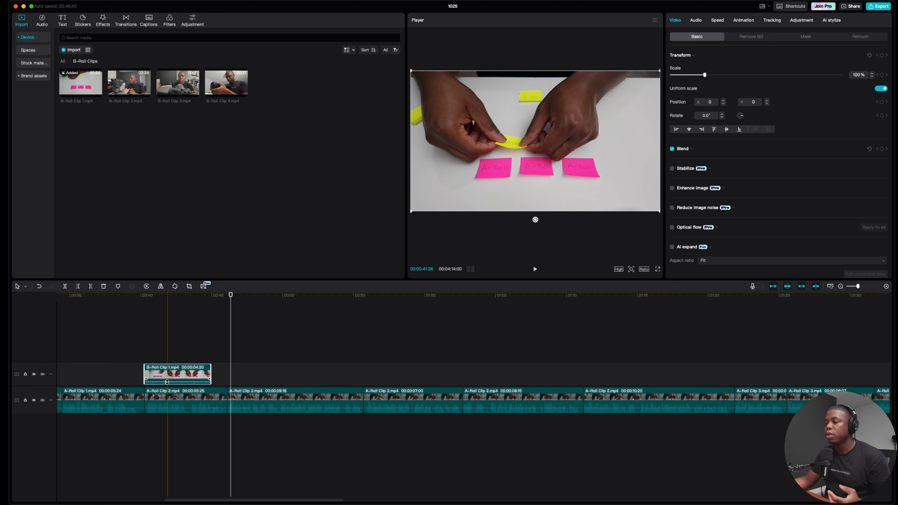
left_click(166, 382)
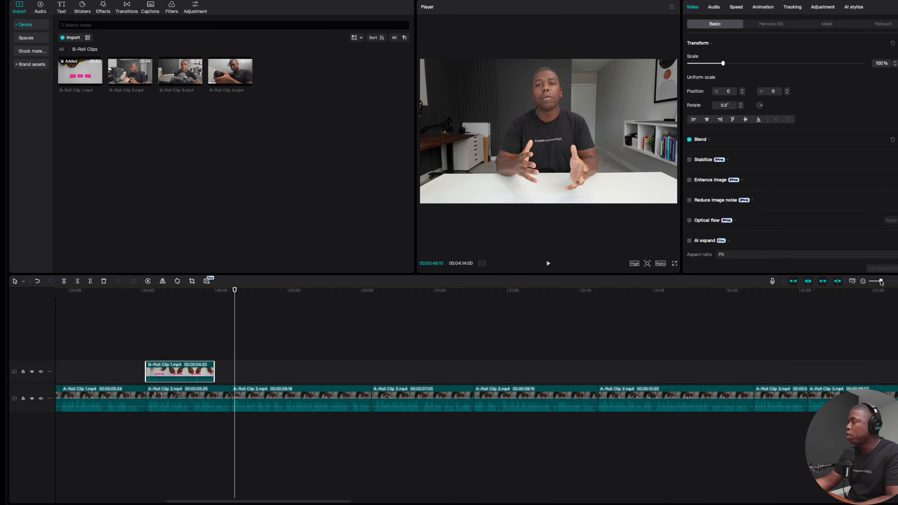
left_click_drag(880, 281, 888, 281)
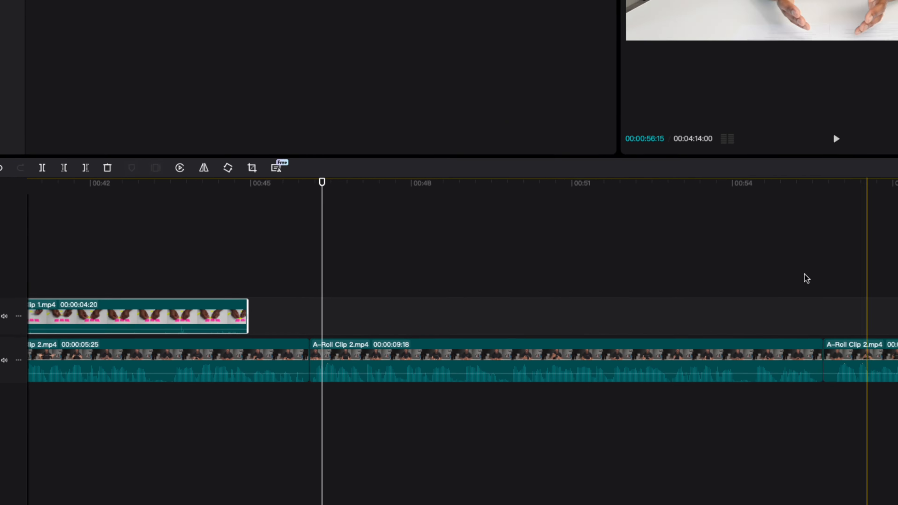
scroll(335, 344, "right", 3)
scroll(355, 313, "right", 2)
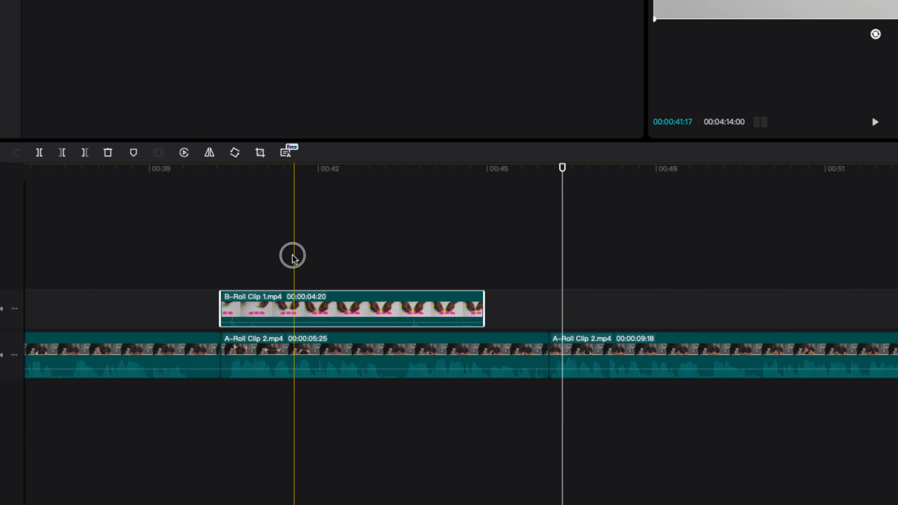
left_click(292, 255)
left_click(314, 321)
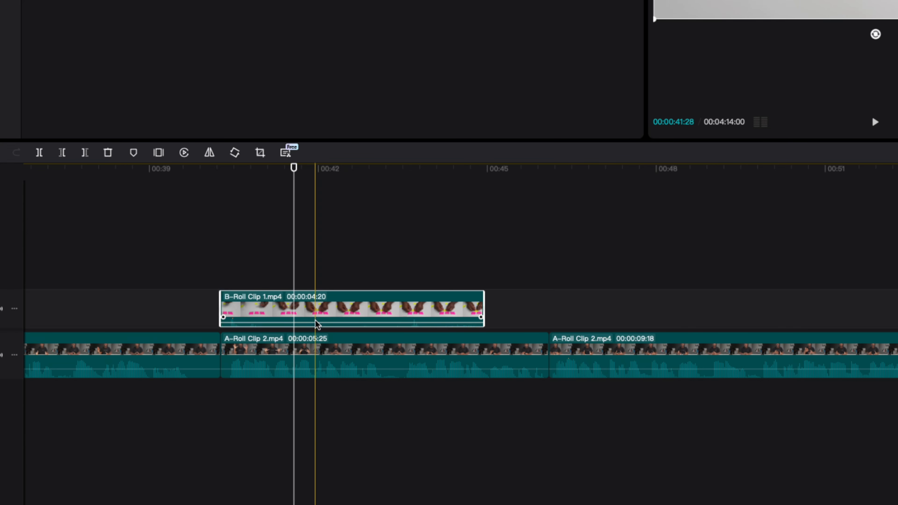
left_click(316, 324)
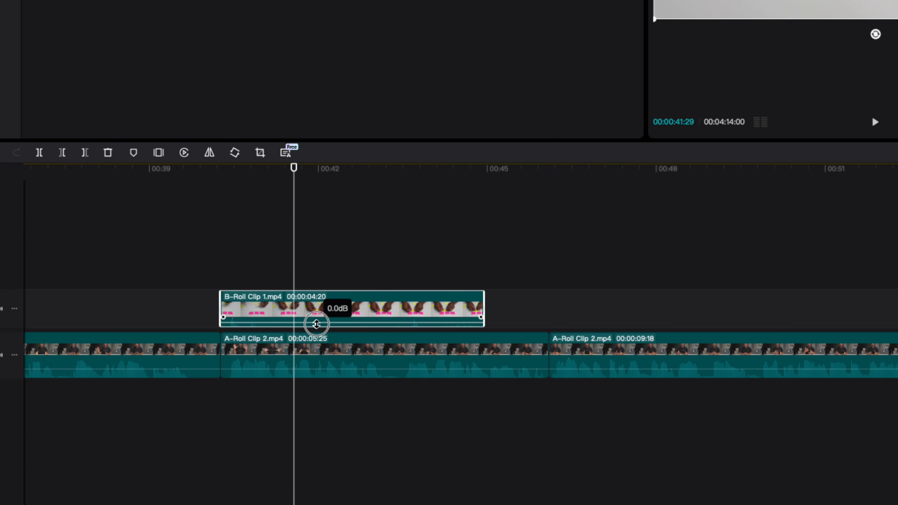
left_click_drag(317, 324, 317, 329)
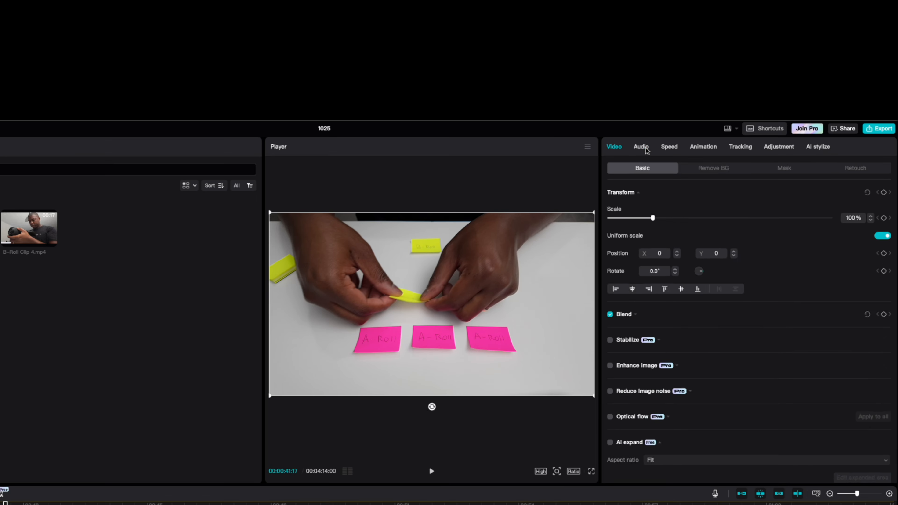
Raise B-Roll Clip 1's volume to about 6.2 dB in its audio settings and bring it back down to −∞ dB
left_click(641, 147)
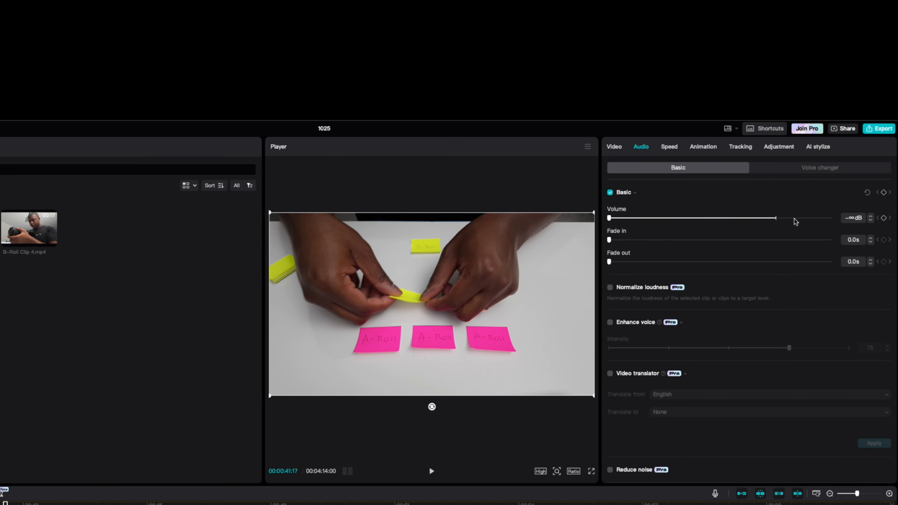
left_click_drag(611, 218, 750, 219)
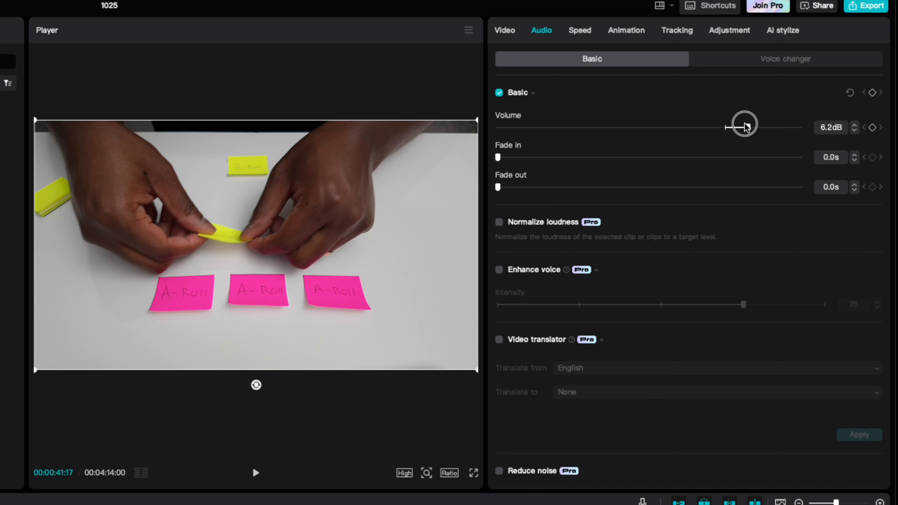
left_click_drag(746, 127, 458, 123)
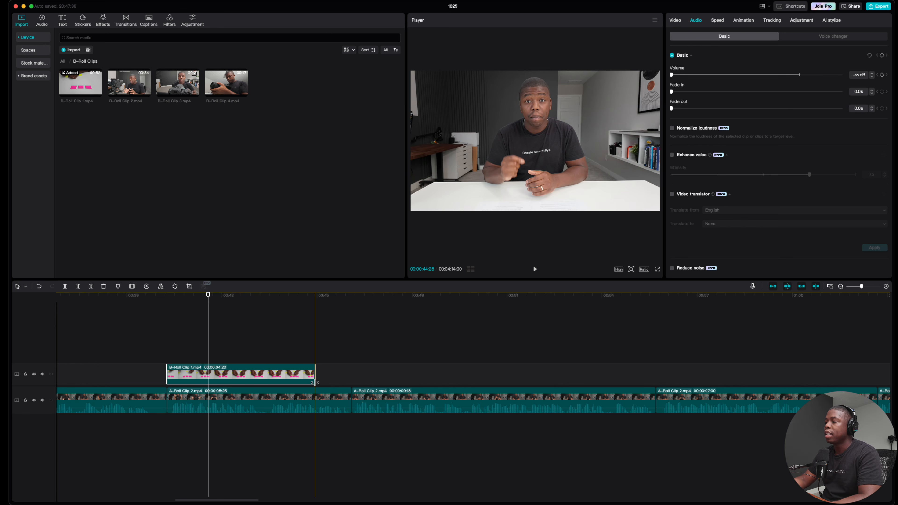
Extend the end of B-Roll Clip 1 to a 00:00:12:06 duration over the second A-Roll Clip 2 segment and play it through
left_click_drag(315, 382, 531, 390)
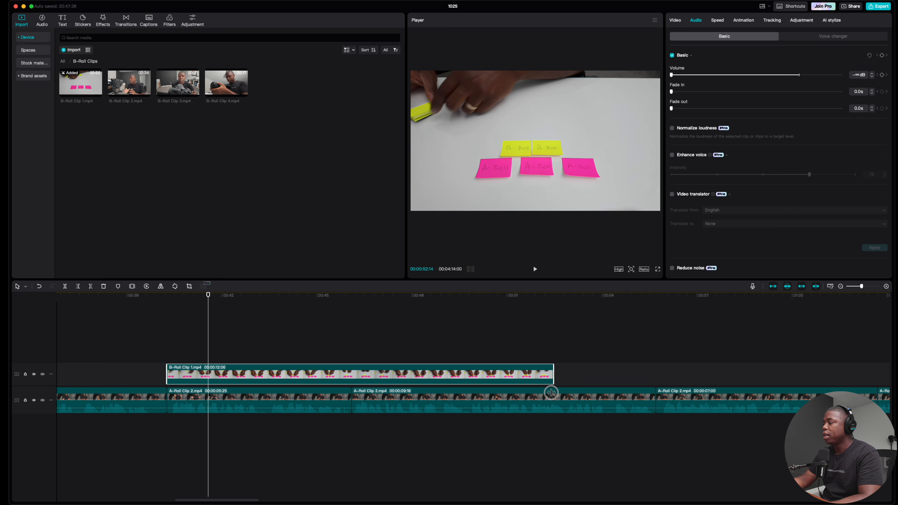
left_click(150, 357)
key("space")
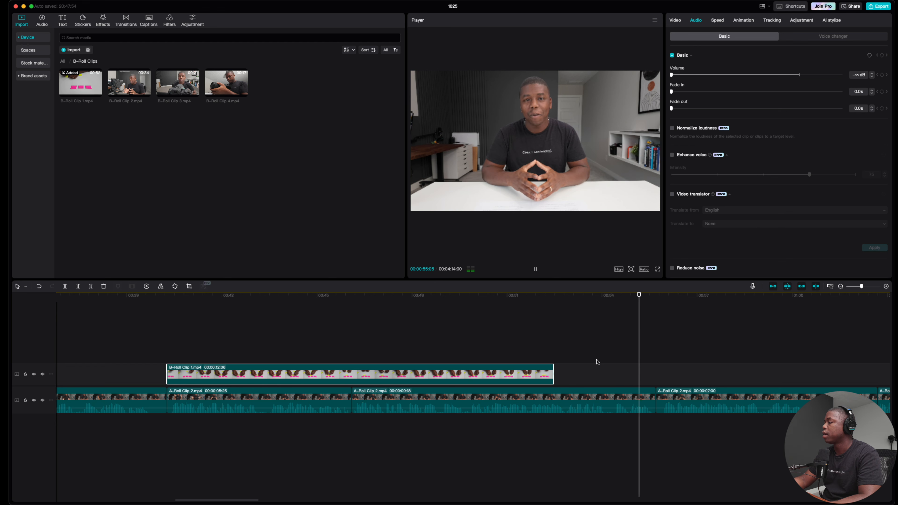
key("space")
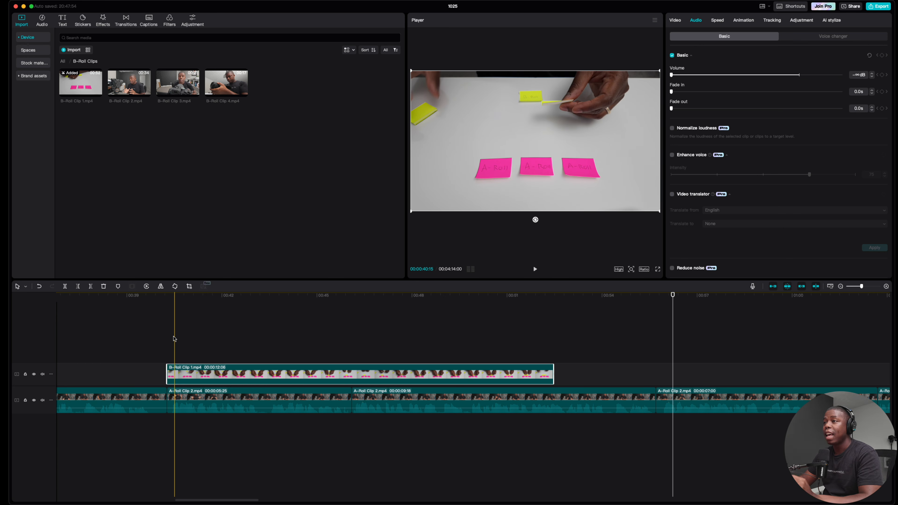
Mark a 00:00:21:09 excerpt of B-Roll Clip 2 in the media library by trimming both its start and end
scroll(173, 339, "right", 2)
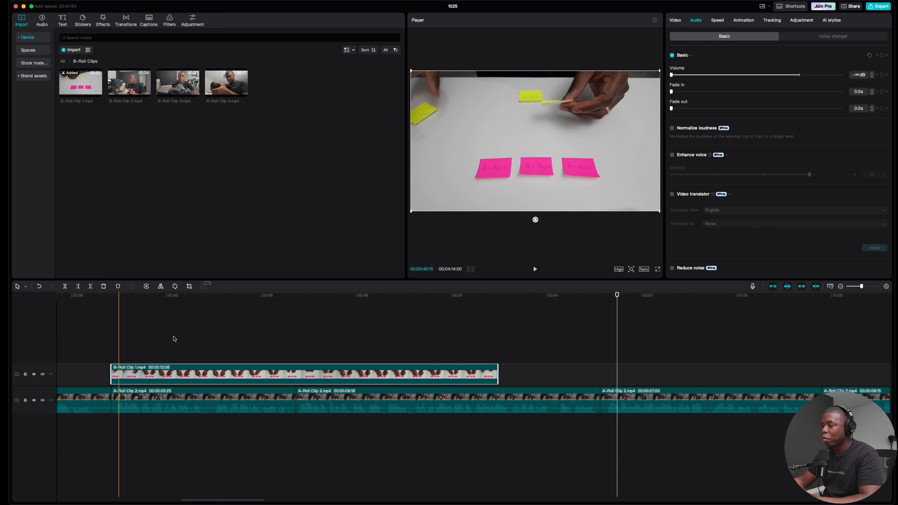
scroll(285, 351, "right", 5)
scroll(284, 351, "left", 5)
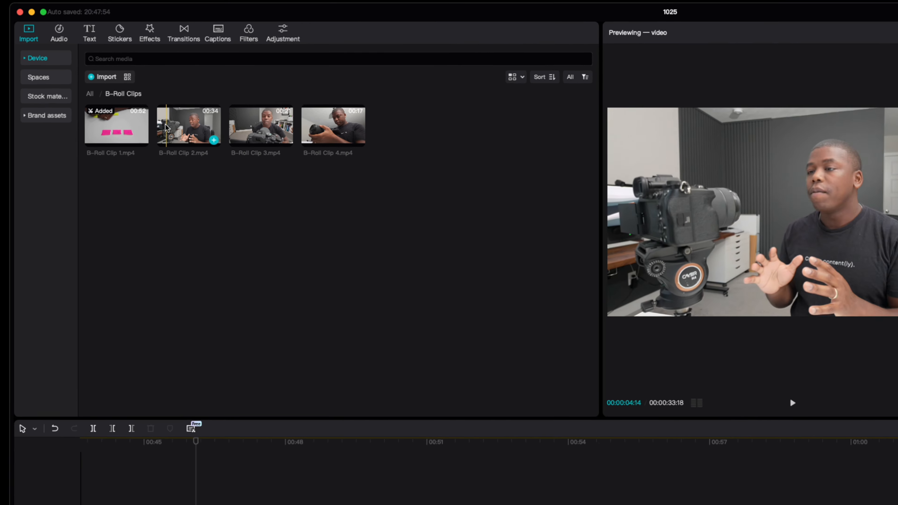
left_click(179, 132)
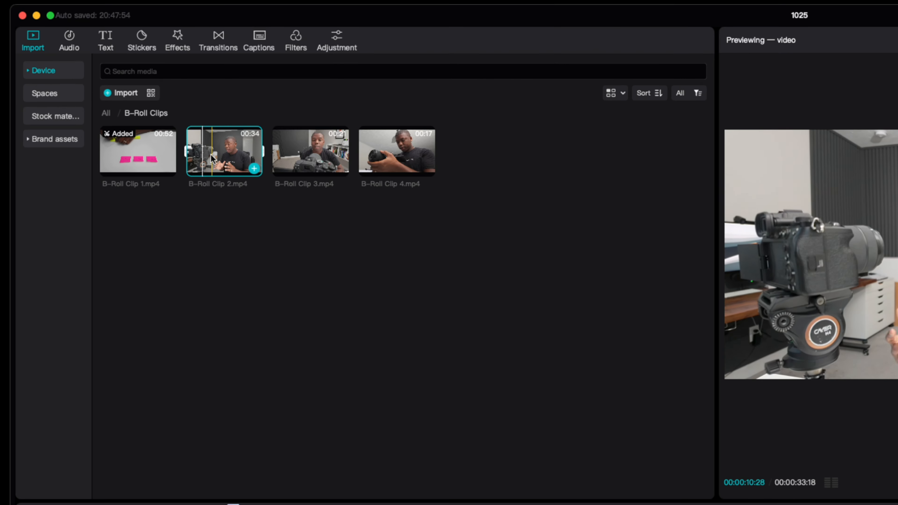
left_click_drag(189, 156, 197, 156)
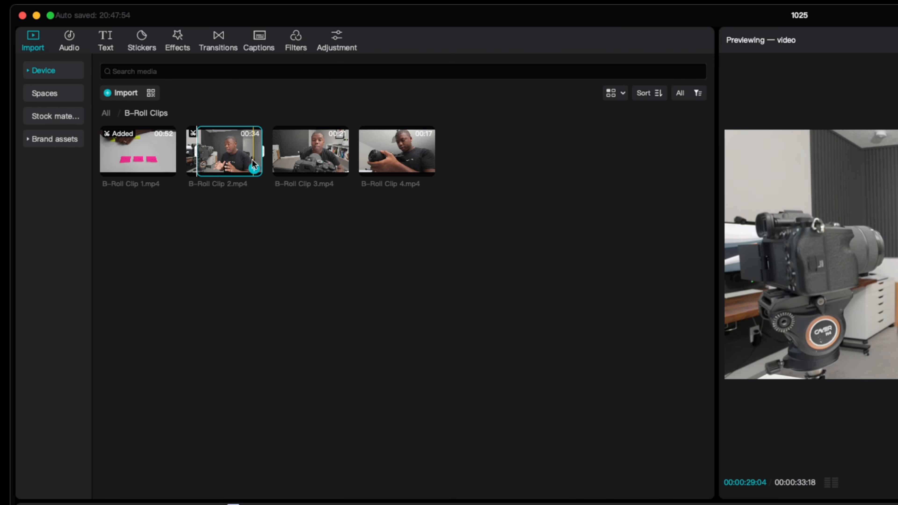
left_click_drag(262, 154, 245, 154)
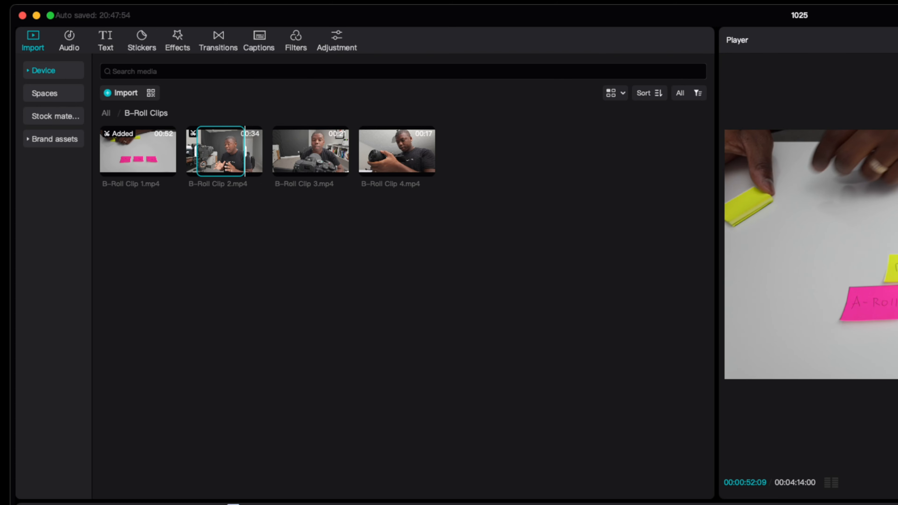
Review the third A-Roll Clip 2 segment and place the B-Roll Clip 2 excerpt above it, aligned with the segment's start
left_click(753, 504)
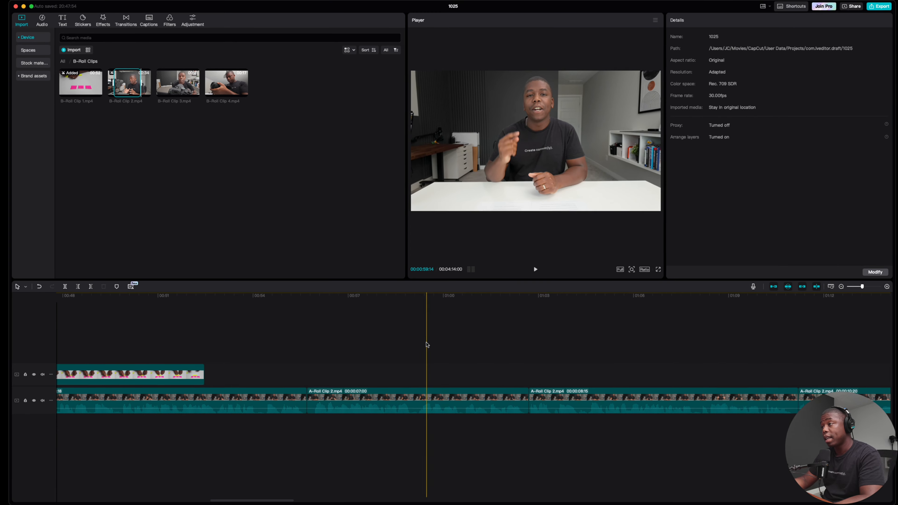
scroll(486, 393, "right", 6)
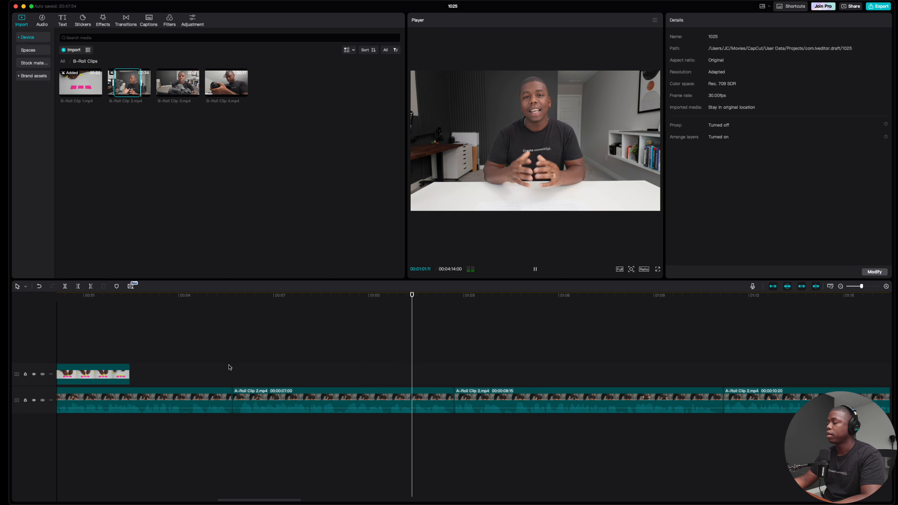
key("space")
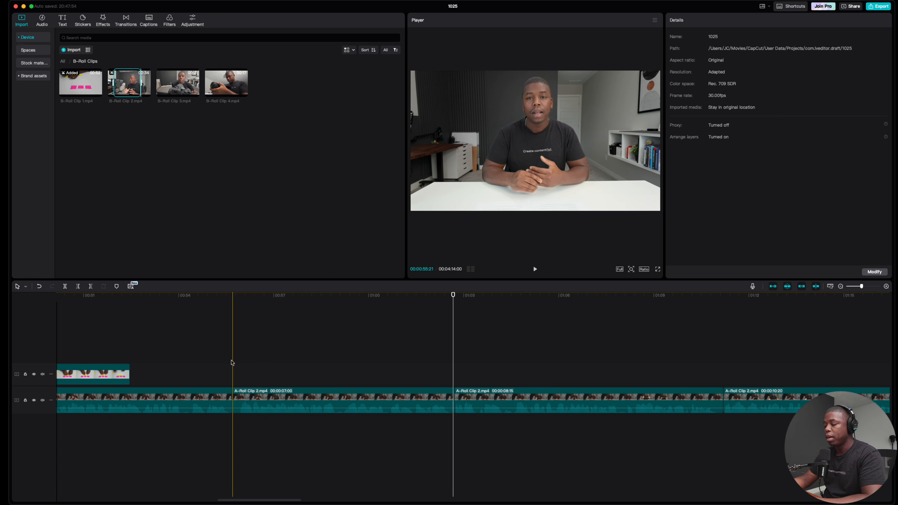
left_click_drag(129, 83, 231, 369)
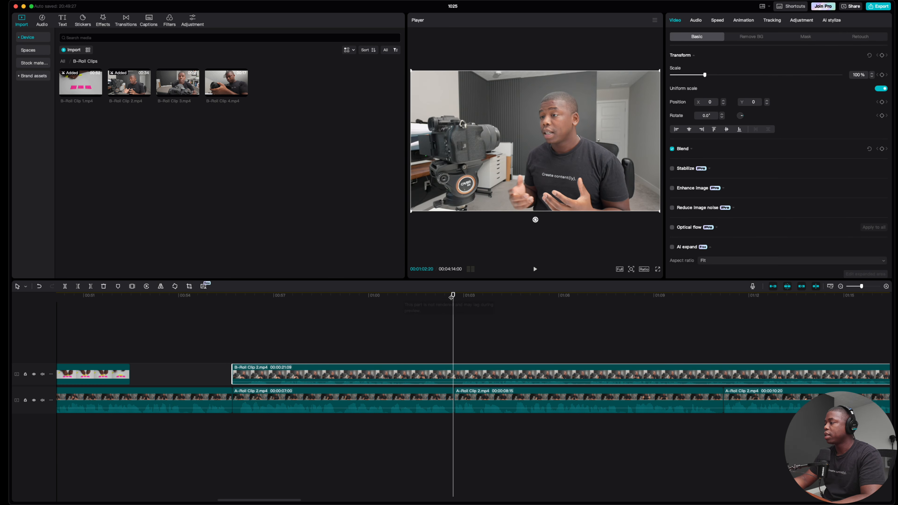
Split B-Roll Clip 2 at 00:01:02:19, near the end of the third A-Roll Clip 2 segment, and delete the remainder
left_click(470, 296)
left_click_drag(470, 296, 452, 296)
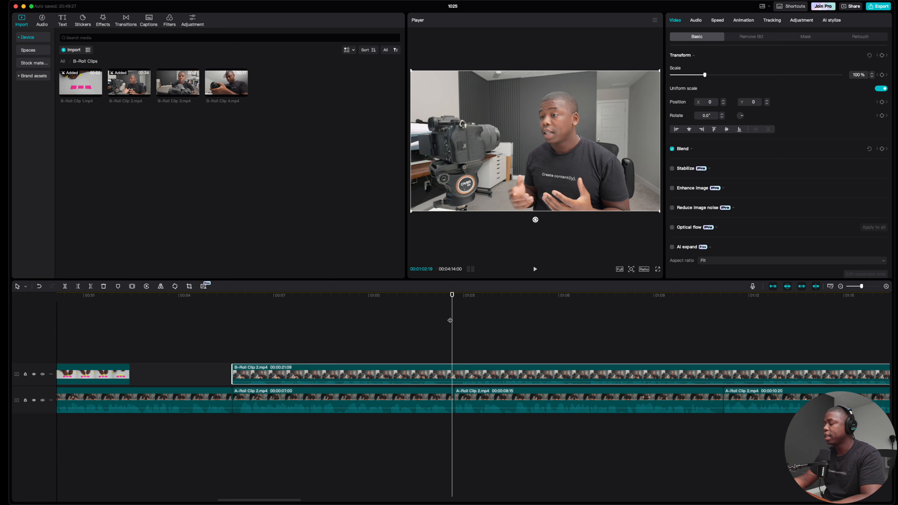
left_click(452, 376)
key("a")
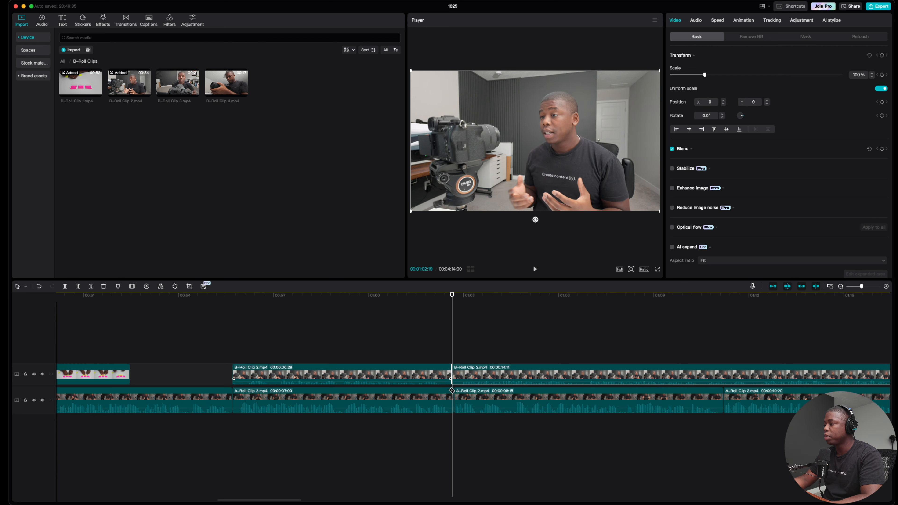
key("Delete")
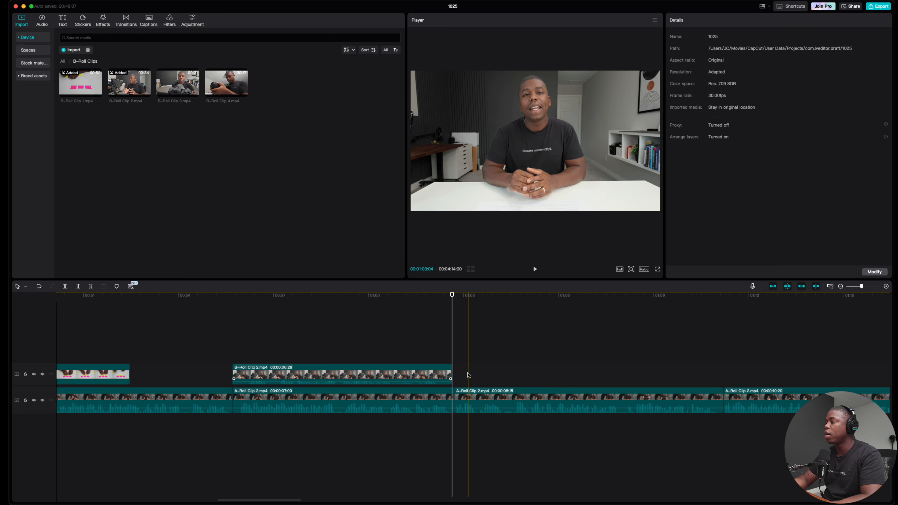
Play the B-Roll Clip 2 overlay from just before its start and extend its end to match the third A-Roll Clip 2 segment
left_click_drag(452, 301, 217, 306)
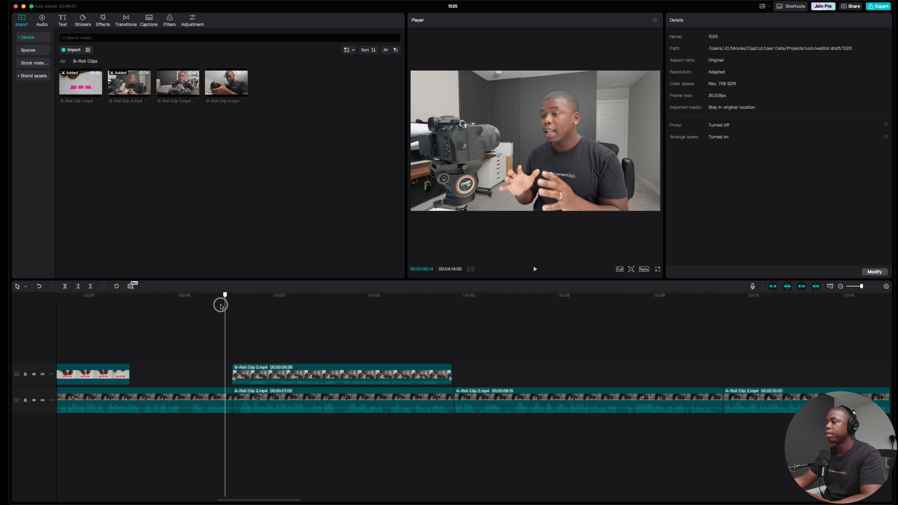
key("space")
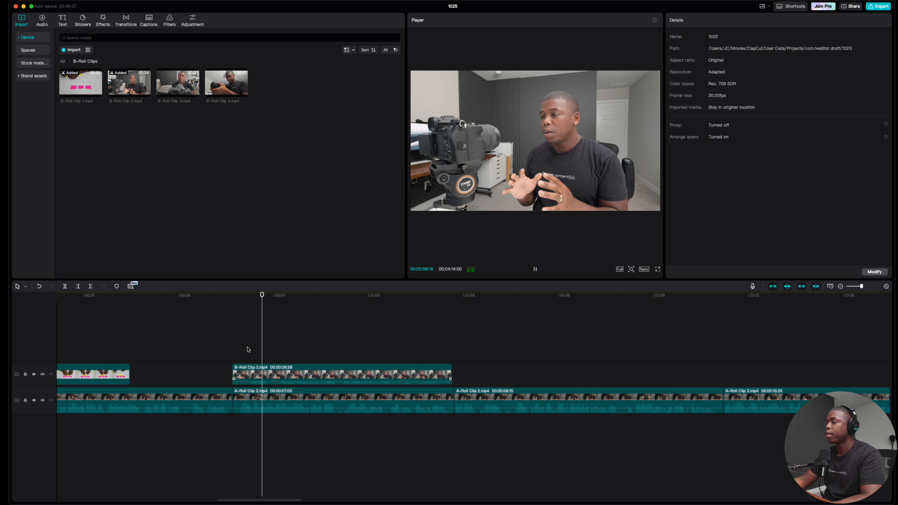
key("space")
left_click(245, 382)
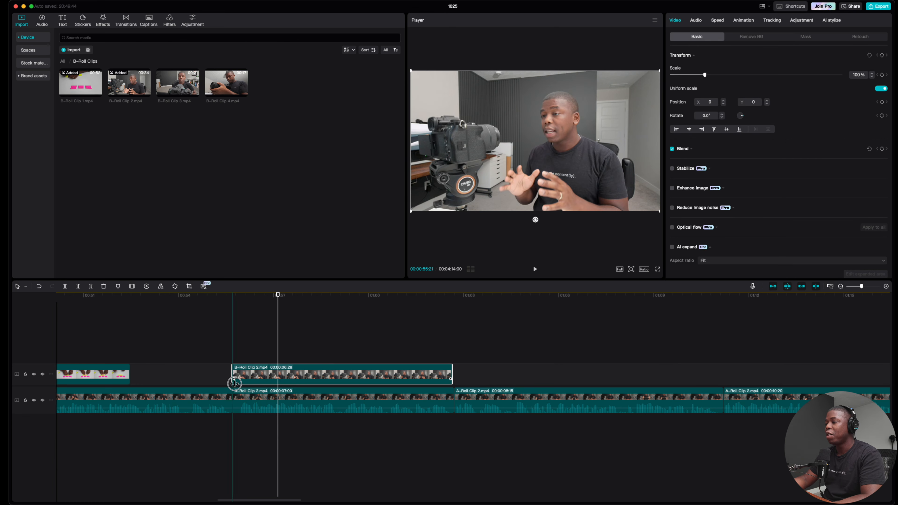
left_click(206, 349)
key("space")
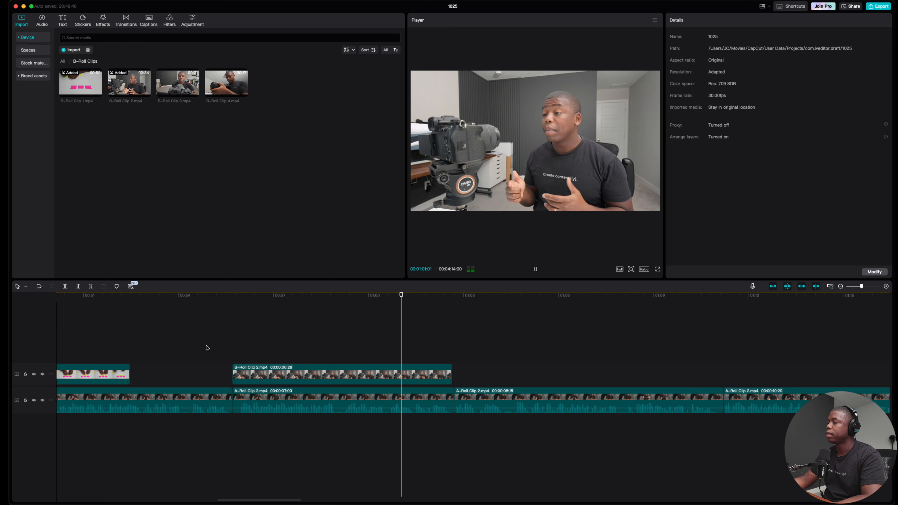
left_click(446, 381)
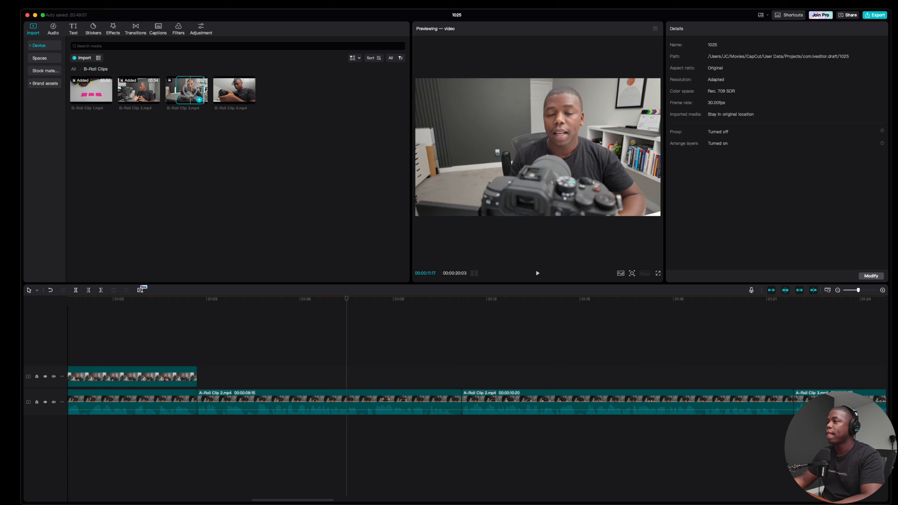
Place a 00:00:08:15 excerpt of B-Roll Clip 3 above the fourth A-Roll Clip 2 segment, matching its length, and play it
left_click_drag(216, 379, 215, 384)
key("space")
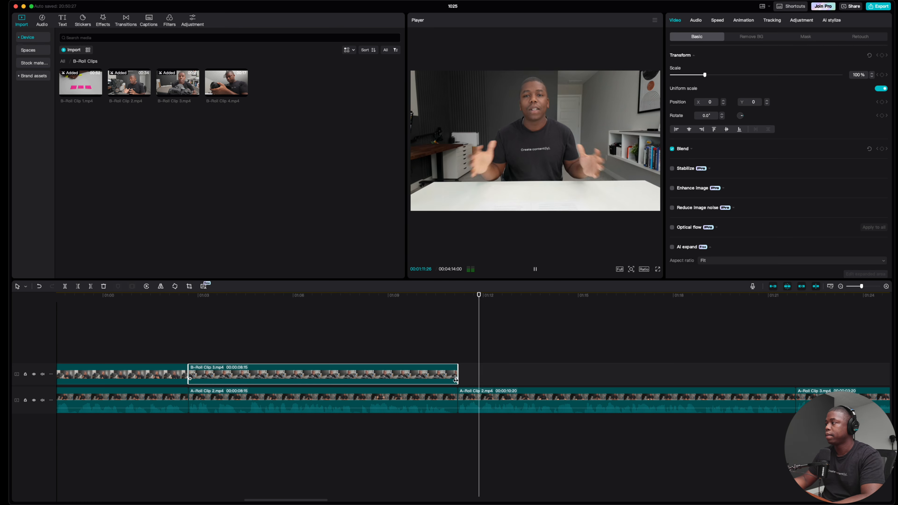
Play through the A-Roll Clip 3 segments from about 00:01:22 to find where a text overlay fits
left_click(234, 295)
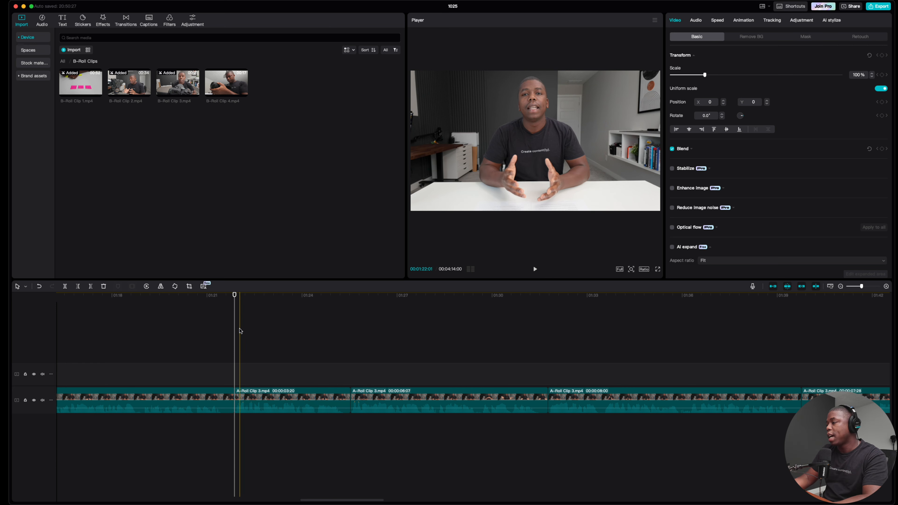
left_click(235, 297)
left_click_drag(236, 297, 461, 351)
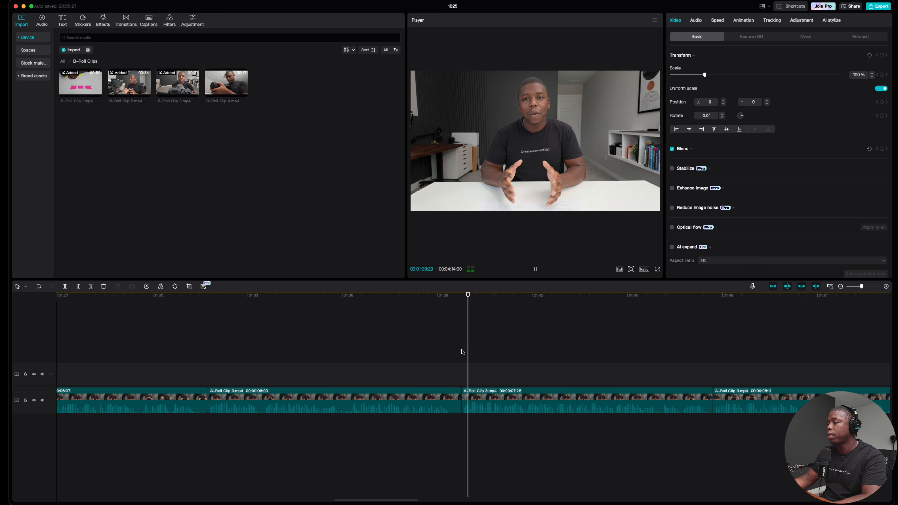
key("space")
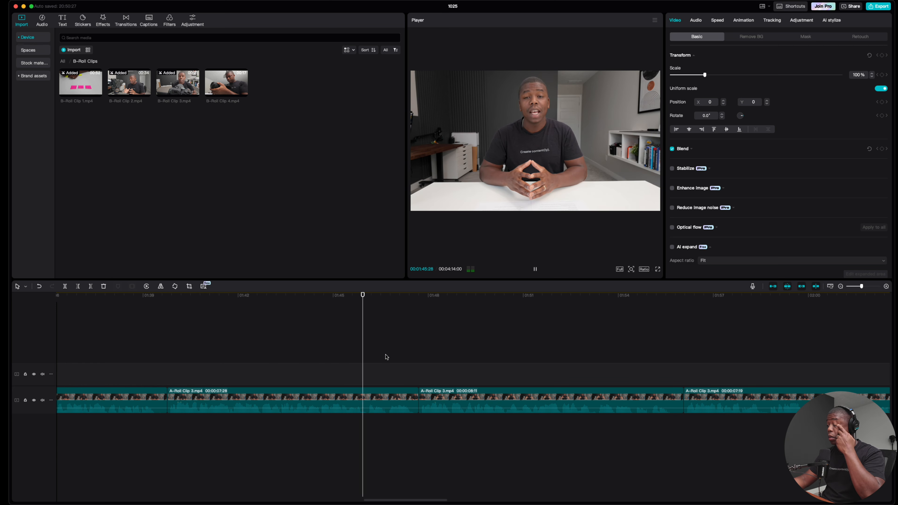
key("space")
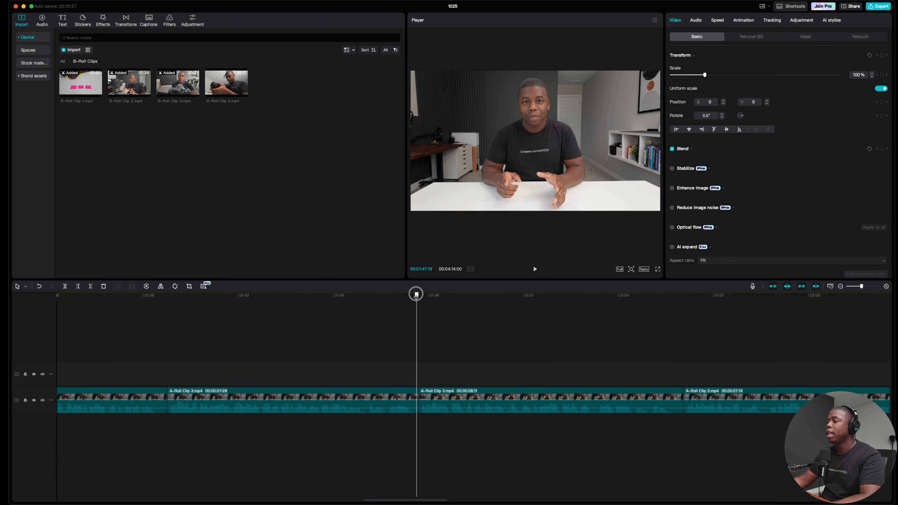
Add a default text to a track above the video, starting at 00:01:46:21 over the 00:00:07:28 A-Roll Clip 3 segment
left_click_drag(416, 295, 386, 298)
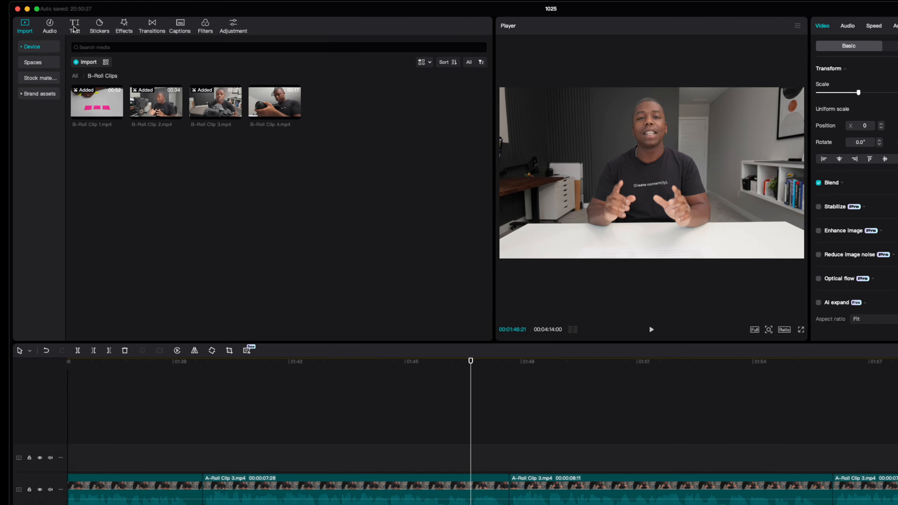
left_click(62, 20)
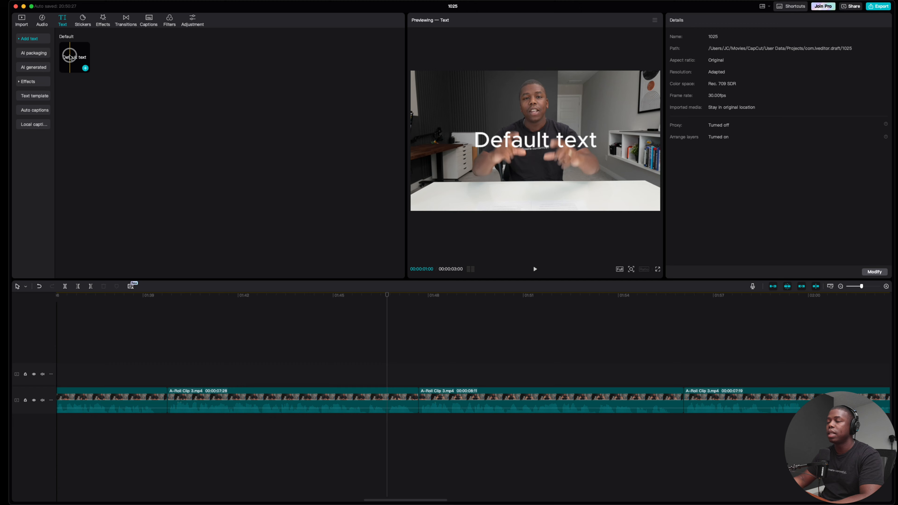
left_click_drag(515, 201, 550, 243)
left_click_drag(97, 86, 387, 374)
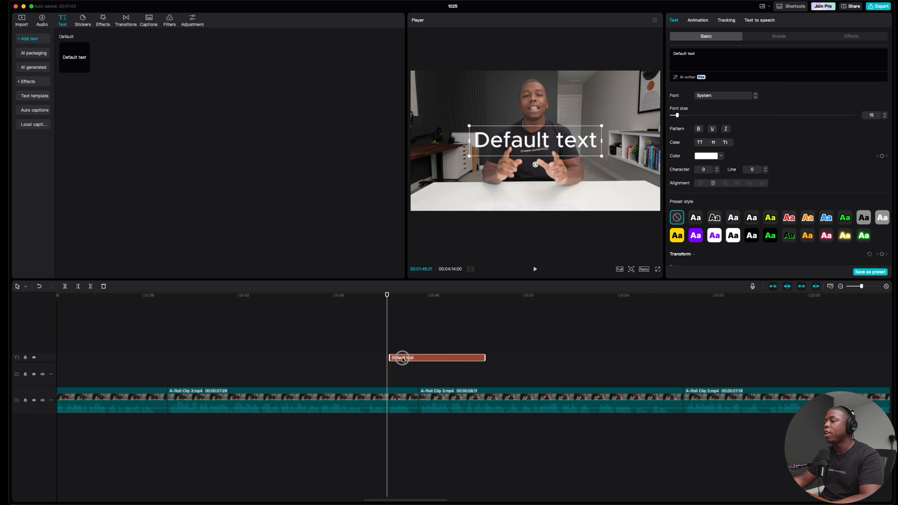
left_click(331, 375)
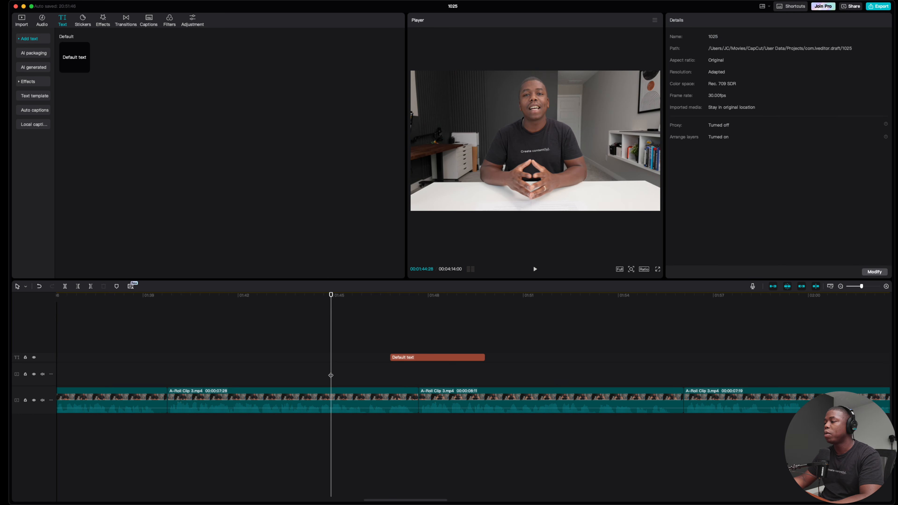
left_click(401, 357)
left_click_drag(402, 357, 397, 357)
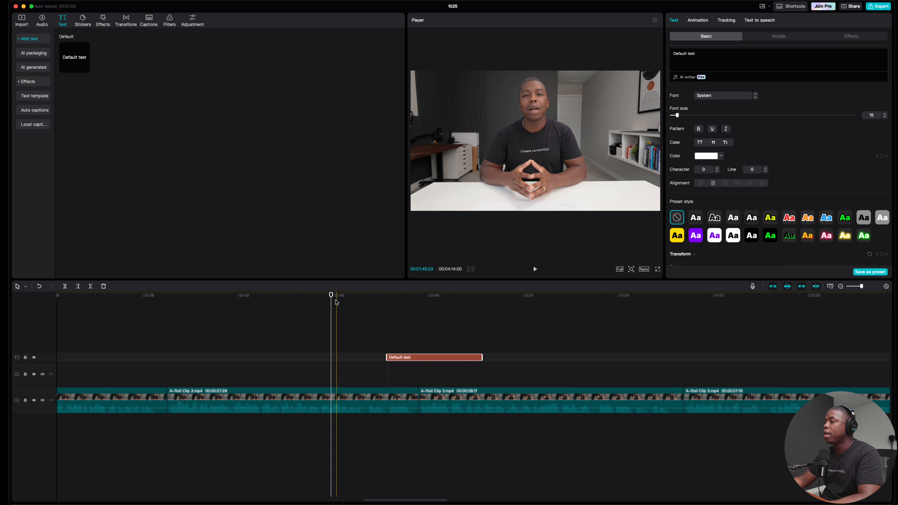
Replace the default text's content with "C-Roll"
left_click(370, 305)
left_click(402, 313)
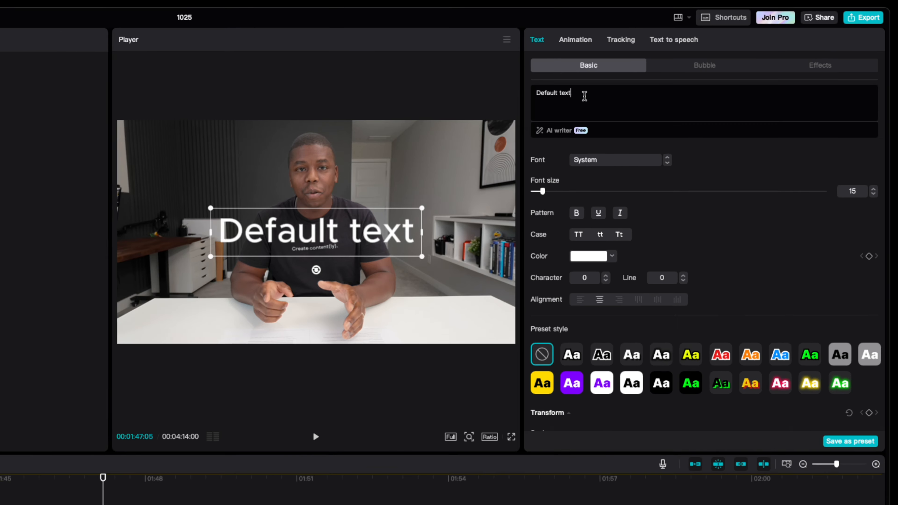
left_click(706, 55)
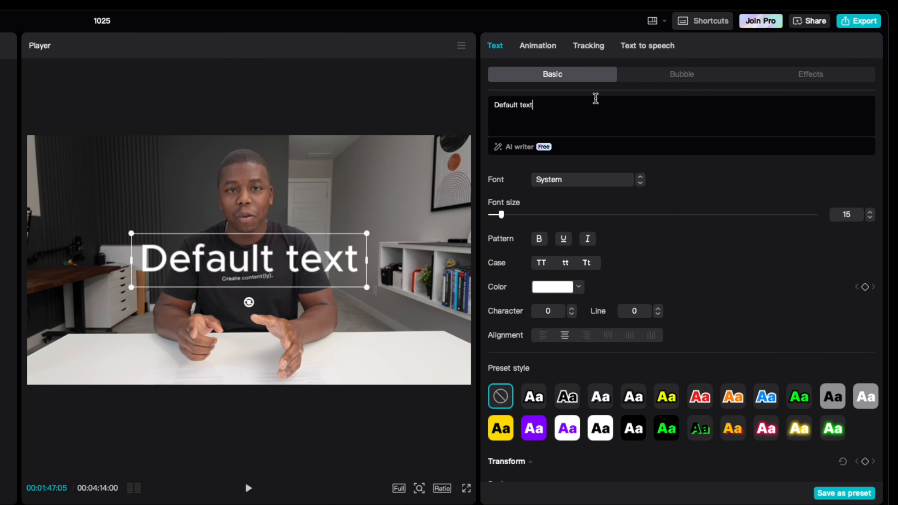
left_click_drag(539, 108, 492, 104)
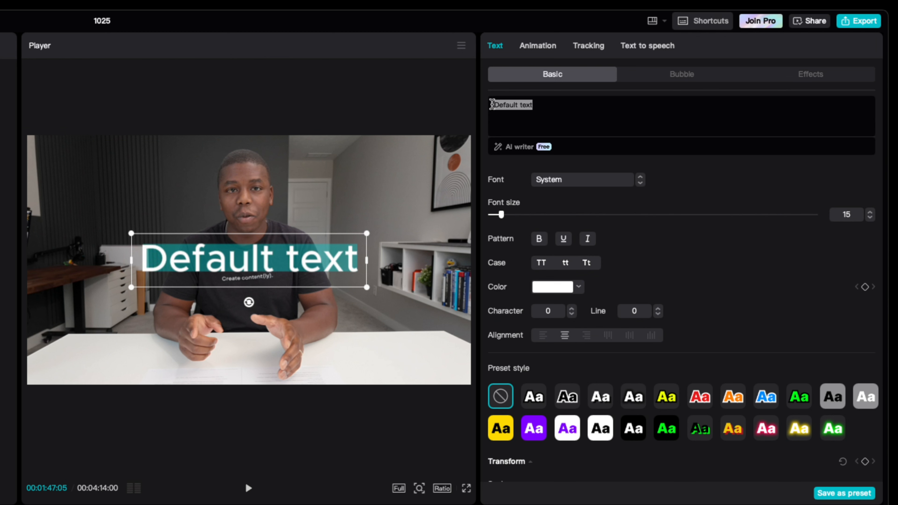
type("C_R")
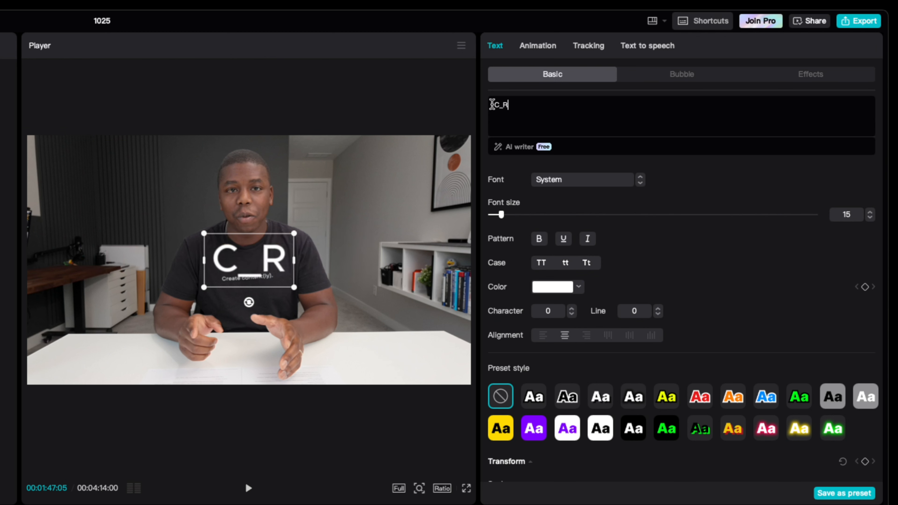
key("BackSpace")
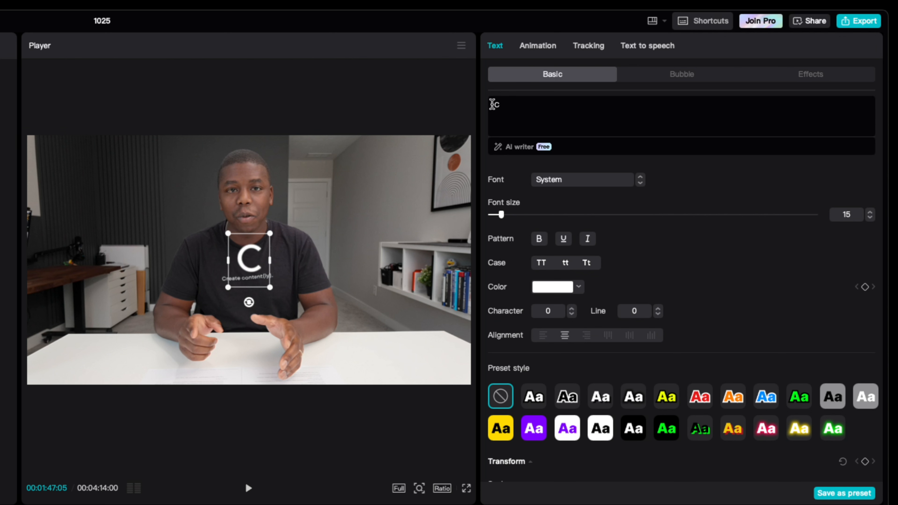
type("-Roll")
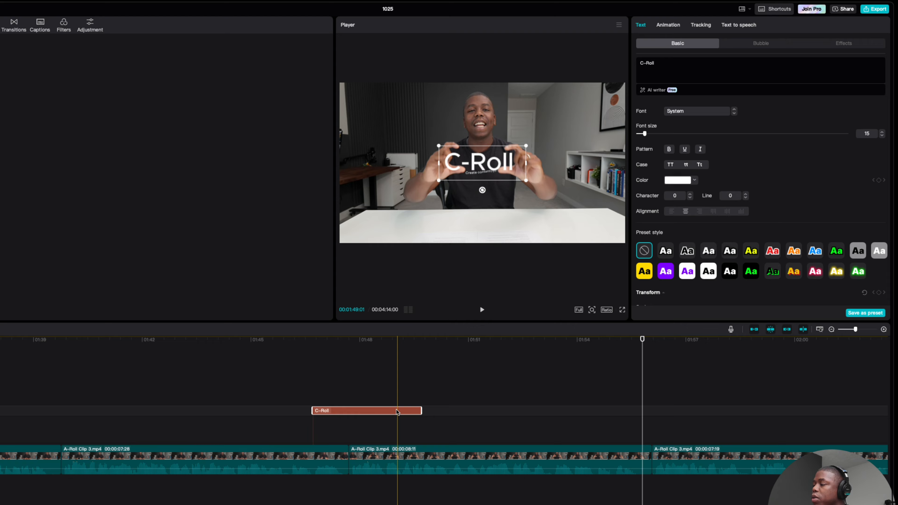
Extend the C-Roll text to the end of the 00:00:08:11 A-Roll Clip 3 segment and check its span
scroll(397, 412, "right", 5)
left_click_drag(227, 411, 228, 412)
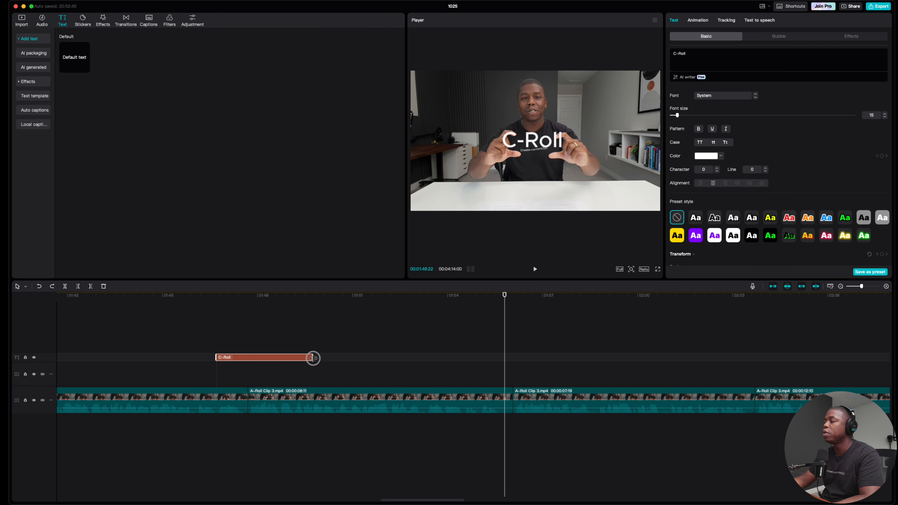
left_click_drag(312, 358, 511, 378)
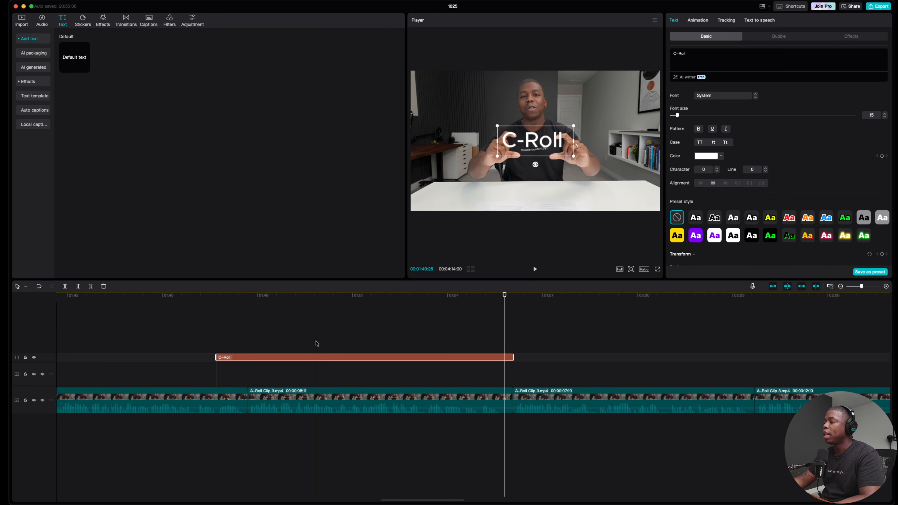
scroll(316, 343, "right", 5)
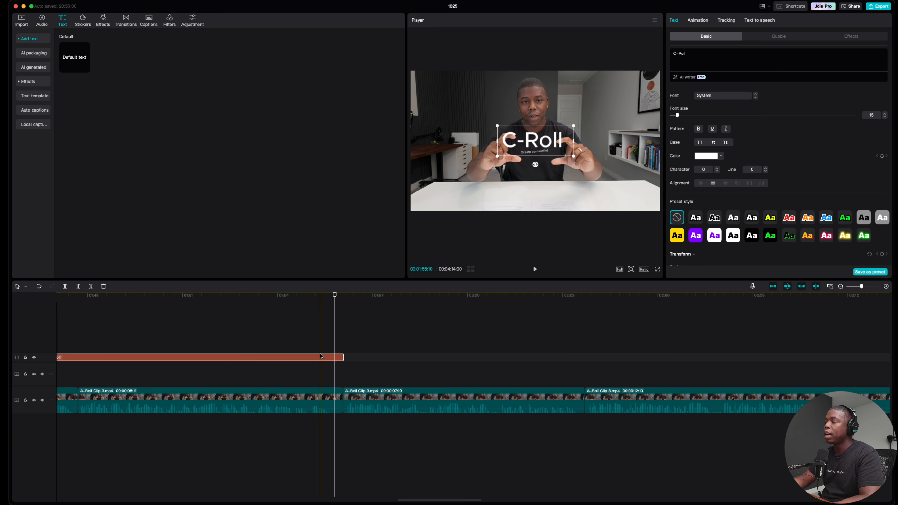
scroll(322, 355, "left", 5)
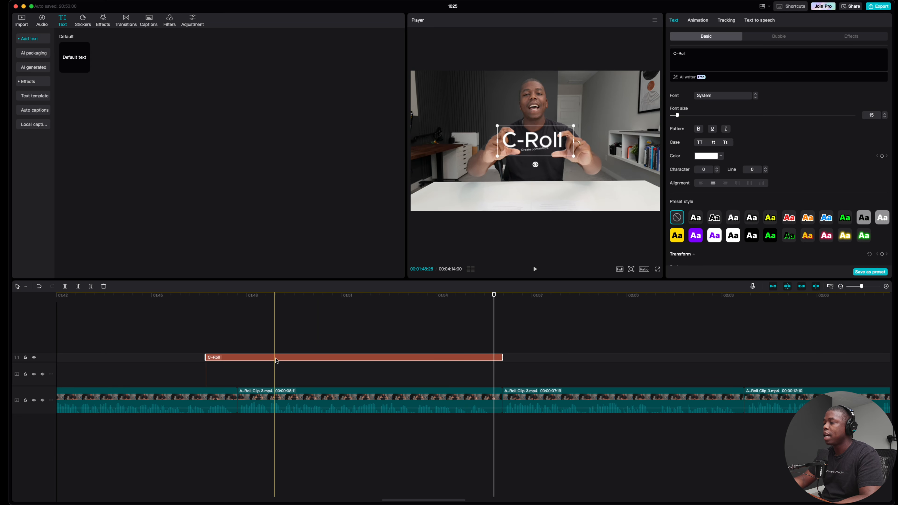
scroll(428, 363, "right", 1)
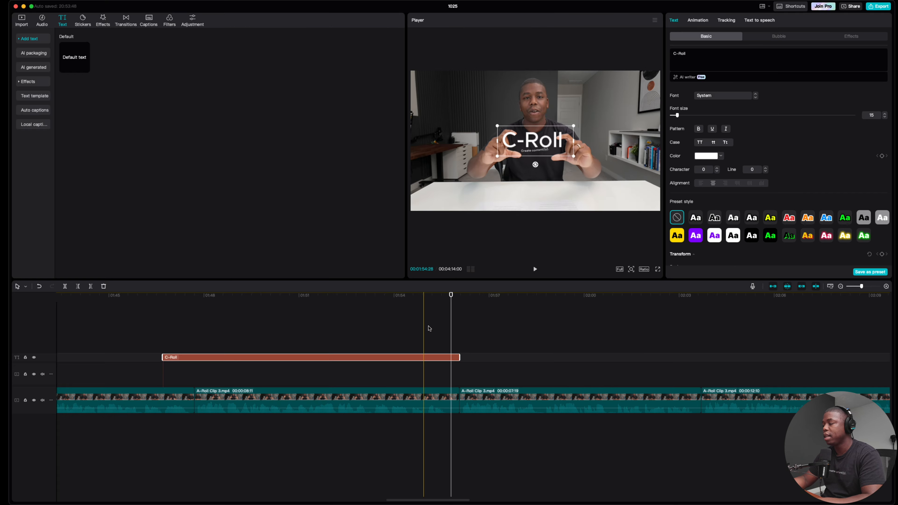
Paste a copy of the C-Roll text at 00:01:56:12 and move it about three seconds along the text track
left_click_drag(558, 289, 573, 289)
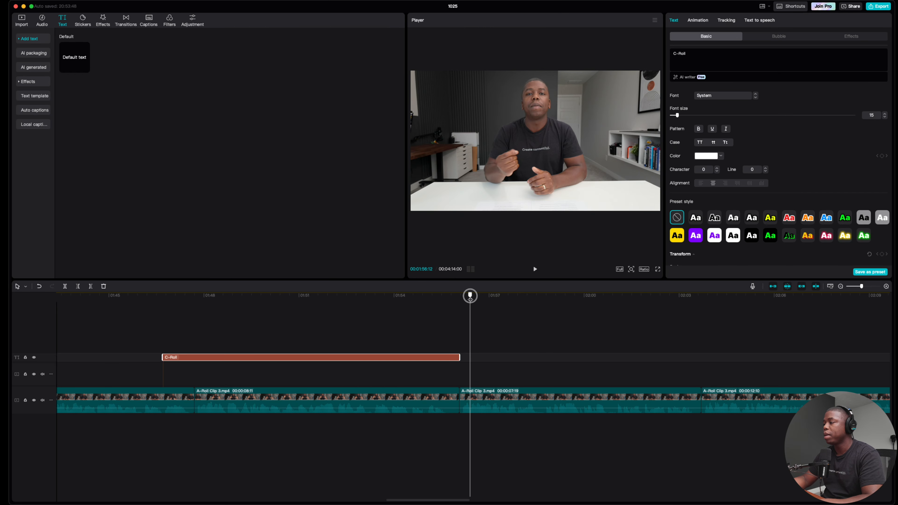
key("super+v")
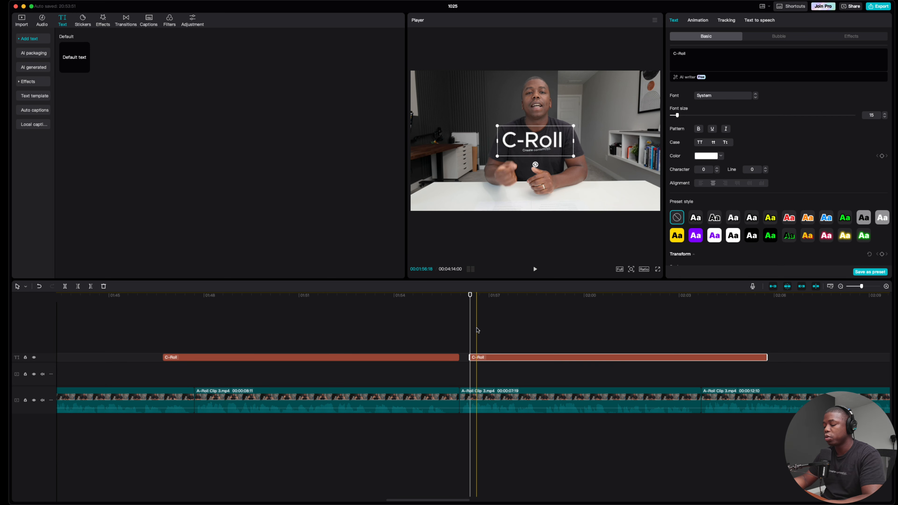
scroll(476, 330, "right", 10)
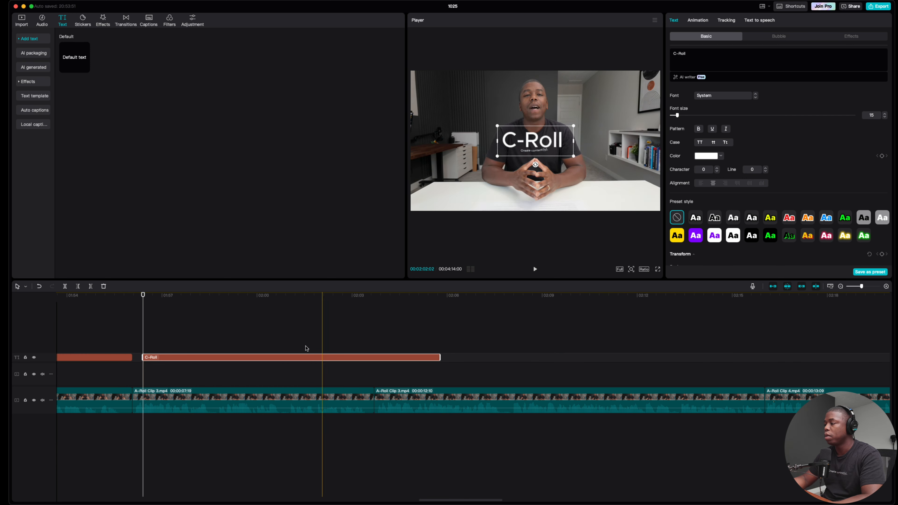
left_click_drag(212, 355, 306, 357)
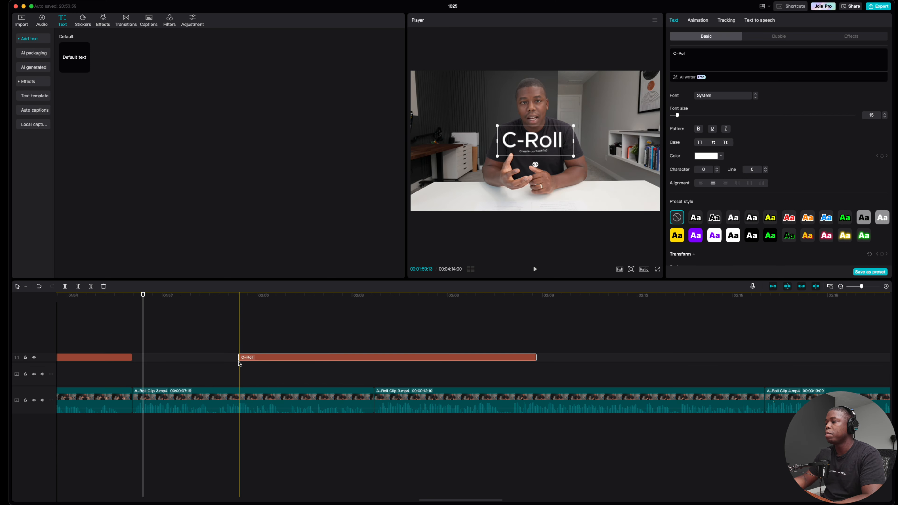
Trim the copied C-Roll text from its start and reposition it above the 00:00:07:19 A-Roll Clip 3 segment
left_click_drag(238, 358, 308, 365)
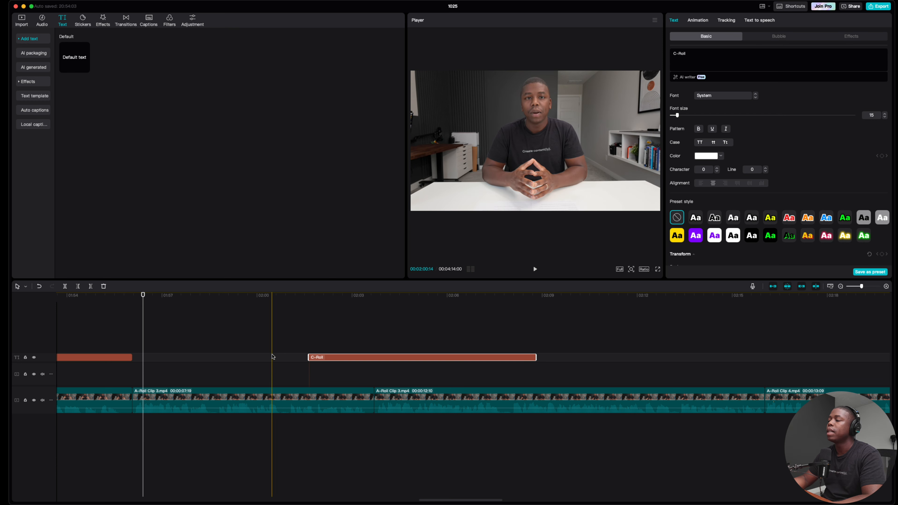
left_click(106, 355)
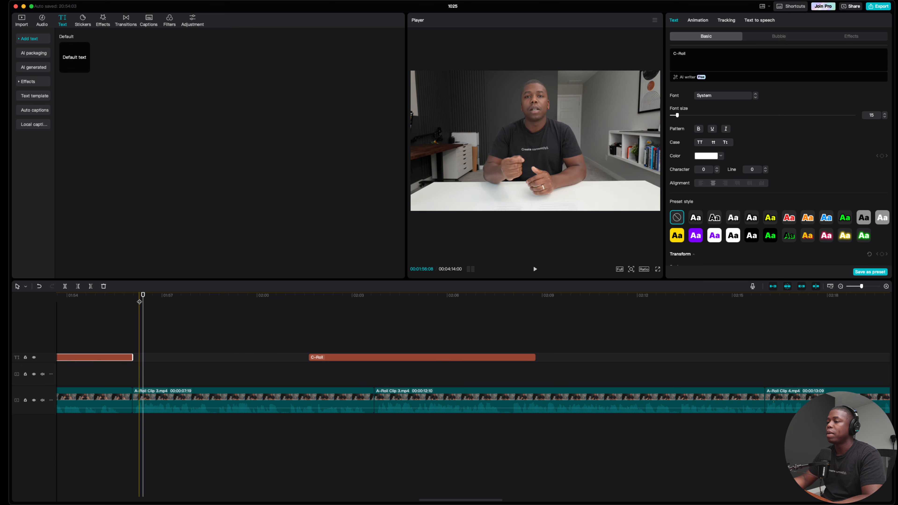
left_click_drag(341, 357, 197, 358)
scroll(391, 335, "left", 5)
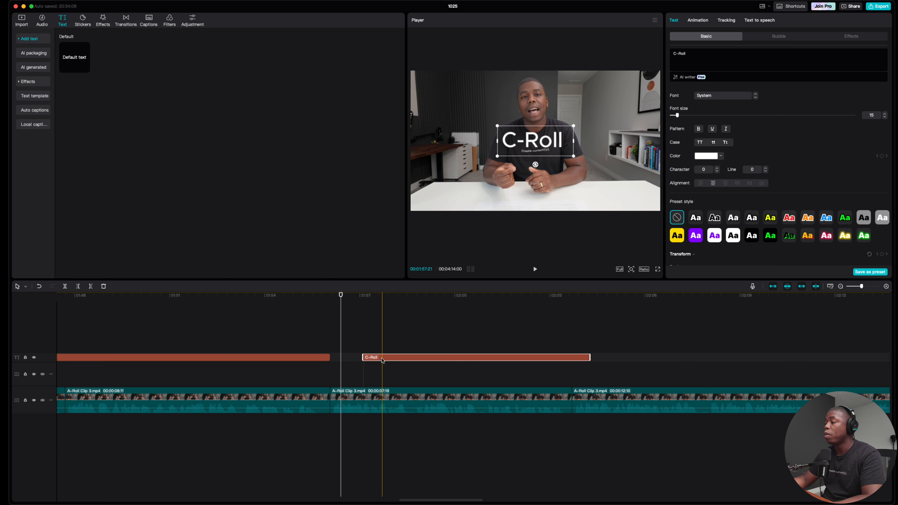
left_click_drag(382, 360, 456, 360)
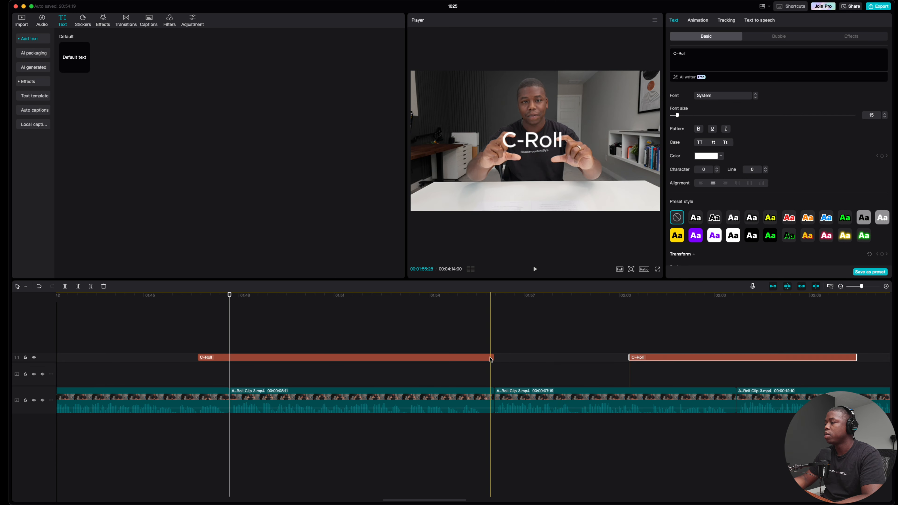
Shorten the first C-Roll text to end where the 00:00:08:11 A-Roll Clip 3 segment starts, and play that section
left_click_drag(494, 359, 230, 359)
left_click(187, 336)
key("space")
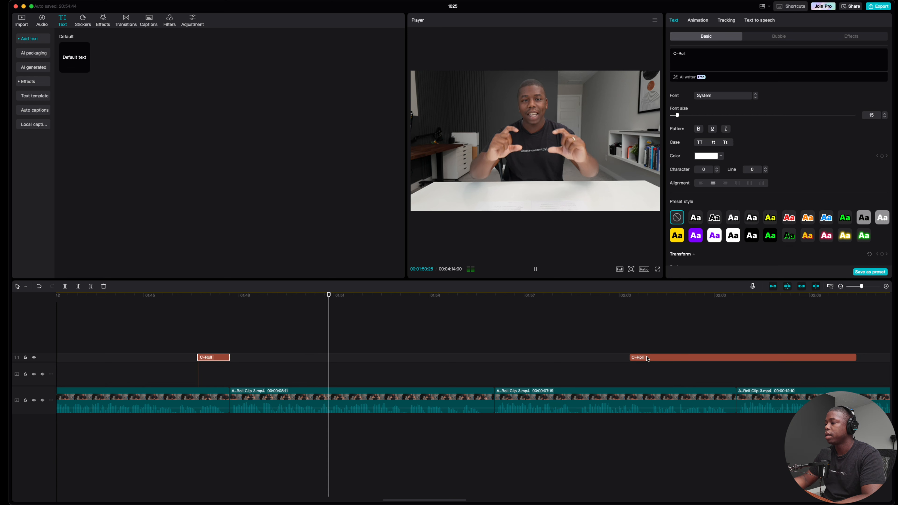
key("space")
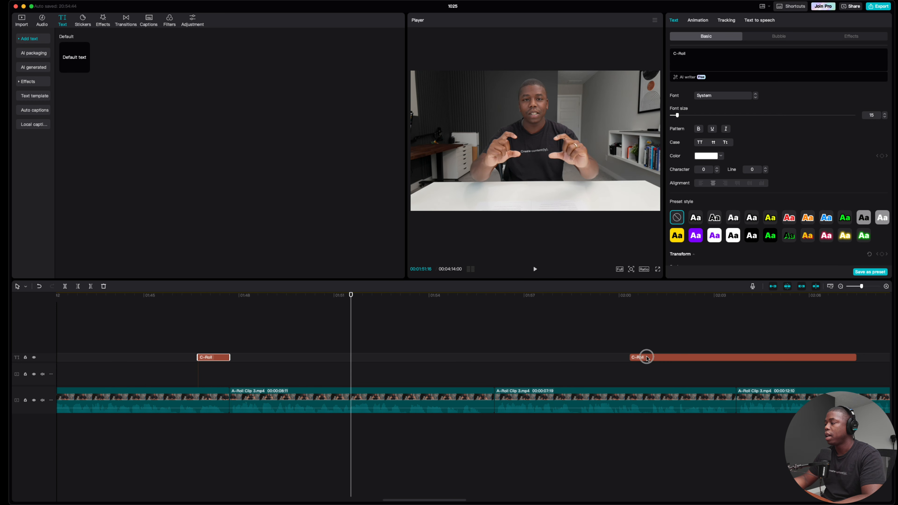
Move the second C-Roll text to the playhead at about 00:01:51, shorten it to under one second, and play from there
left_click_drag(646, 358, 368, 357)
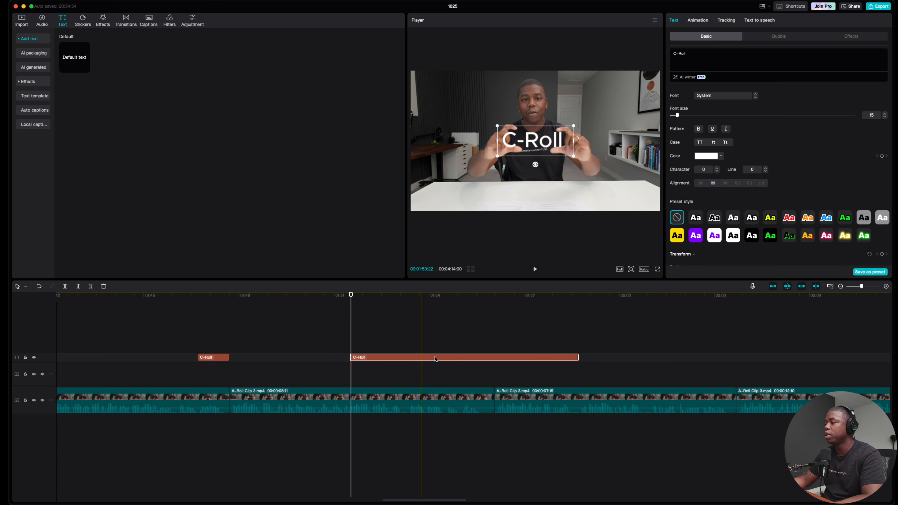
left_click_drag(579, 358, 372, 359)
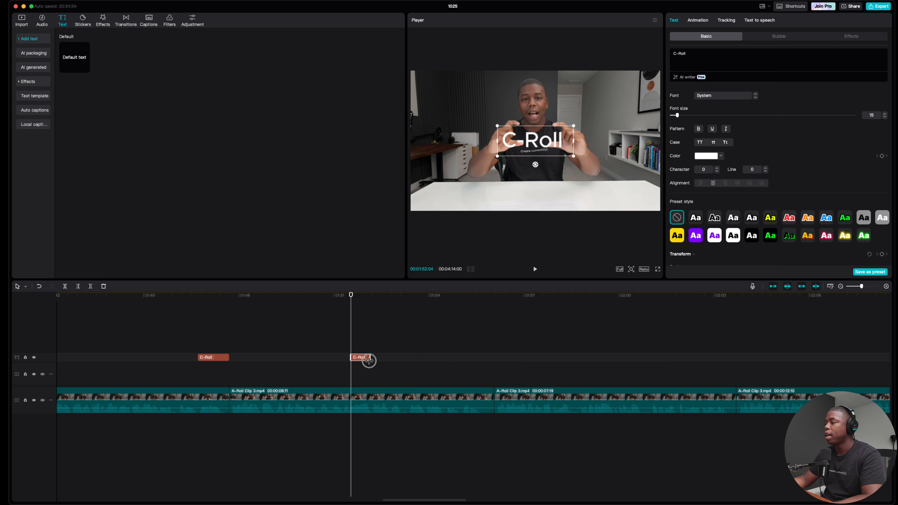
key("space")
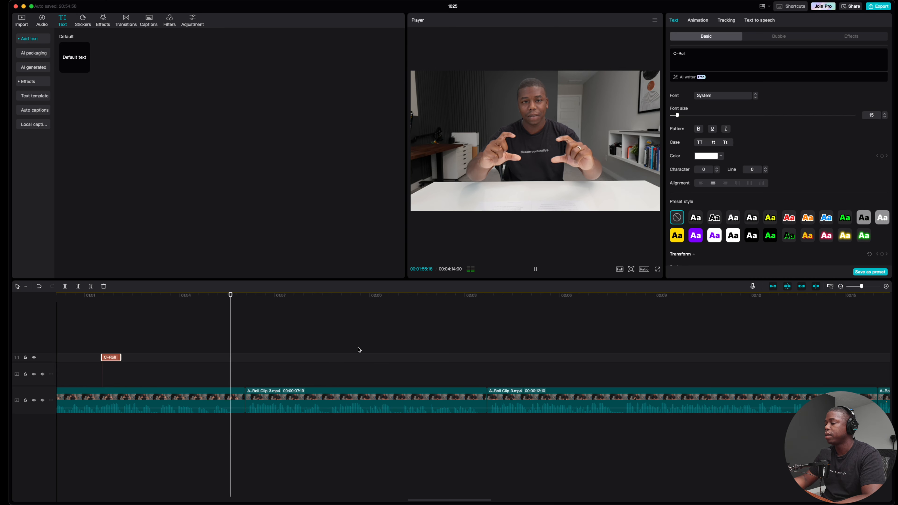
key("space")
Extend the second C-Roll text to match the end of the 00:00:08:11 A-Roll Clip 3 segment
left_click_drag(120, 358, 222, 367)
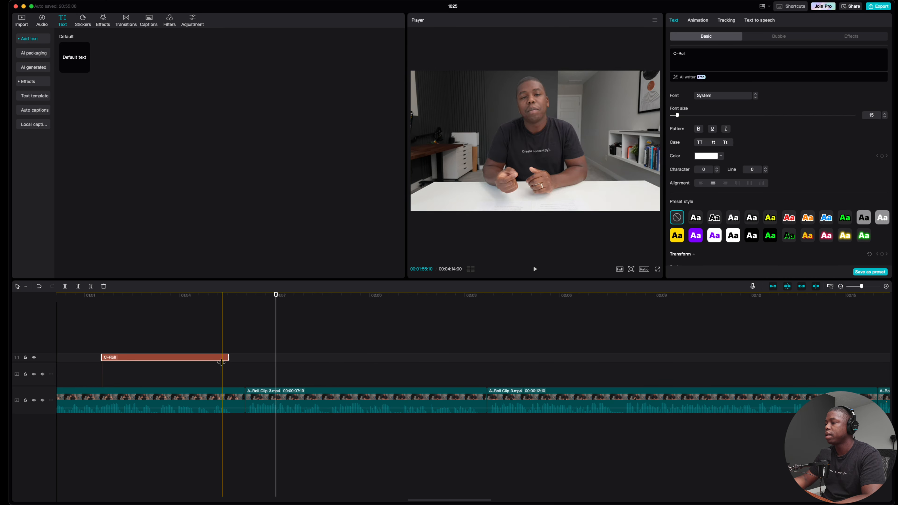
left_click(150, 357)
left_click_drag(232, 358, 245, 358)
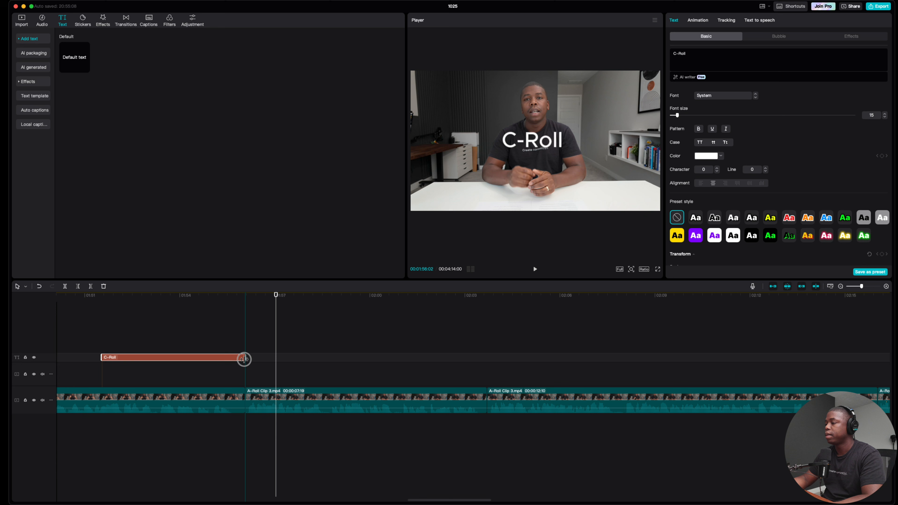
Play the timeline from the second C-Roll text at about 00:01:54 up to the start of A-Roll Clip 4
scroll(208, 358, "left", 1)
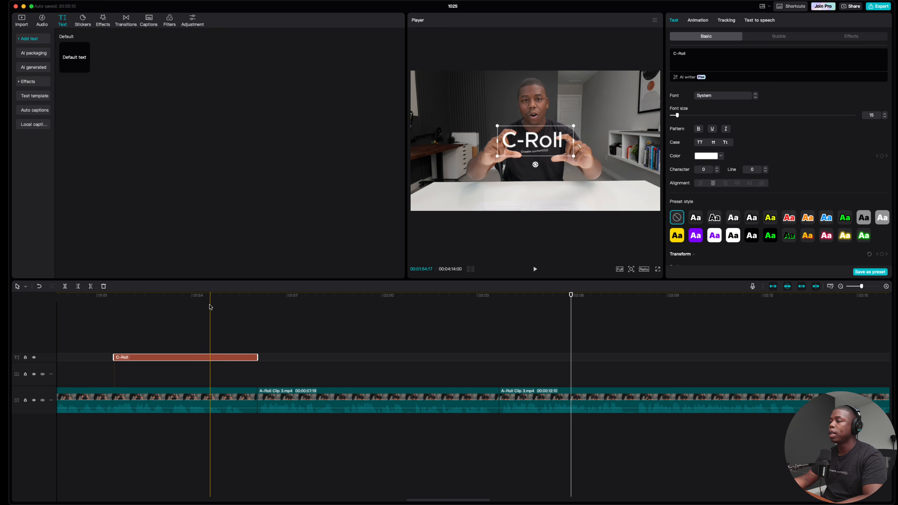
left_click(211, 358)
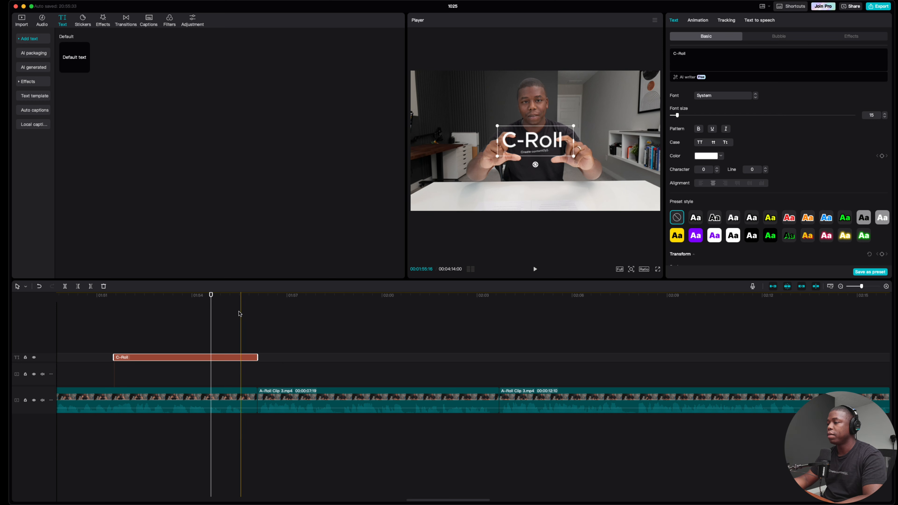
key("space")
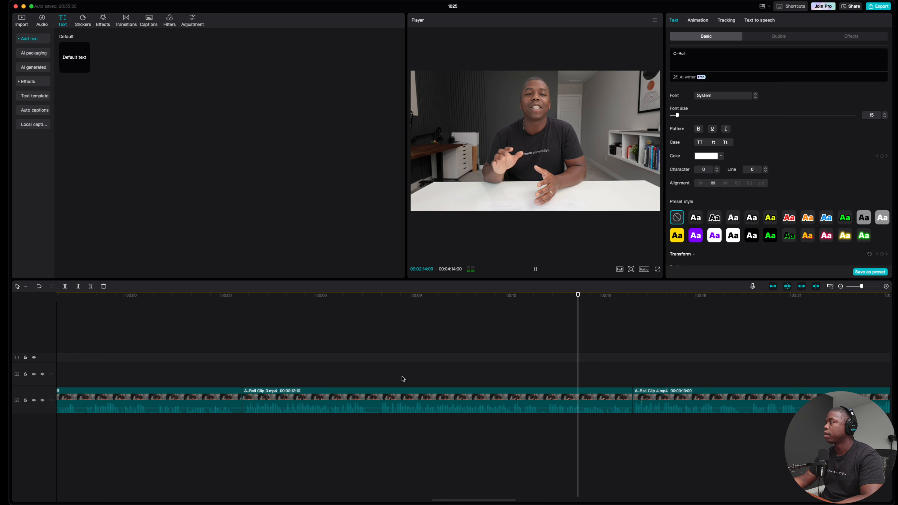
key("space")
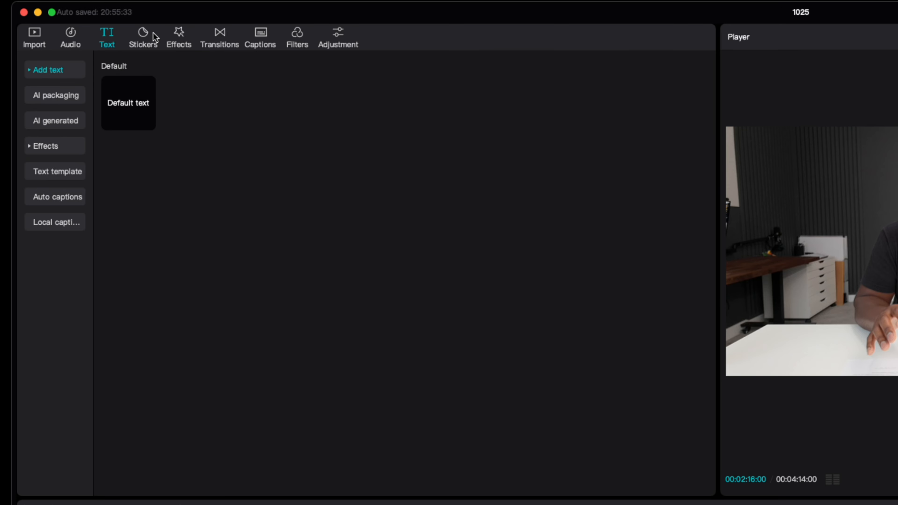
Add the animated red Subscribe sticker with the bell above the 00:00:12:10 A-Roll Clip 3 segment
left_click(145, 37)
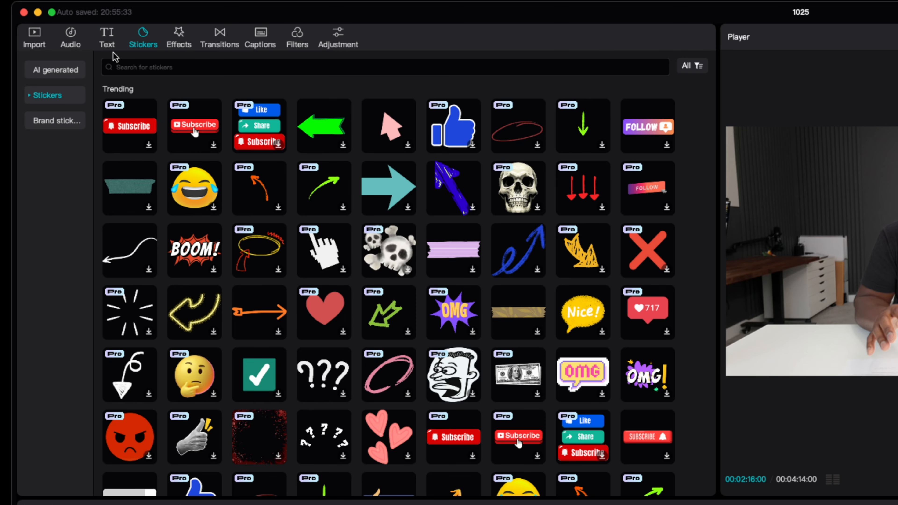
mouse_move(119, 147)
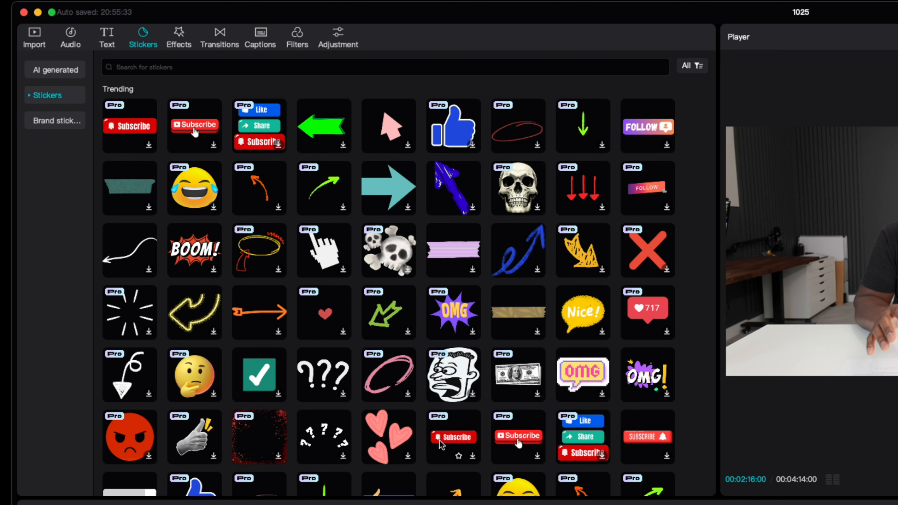
mouse_move(502, 451)
scroll(502, 451, "down", 2)
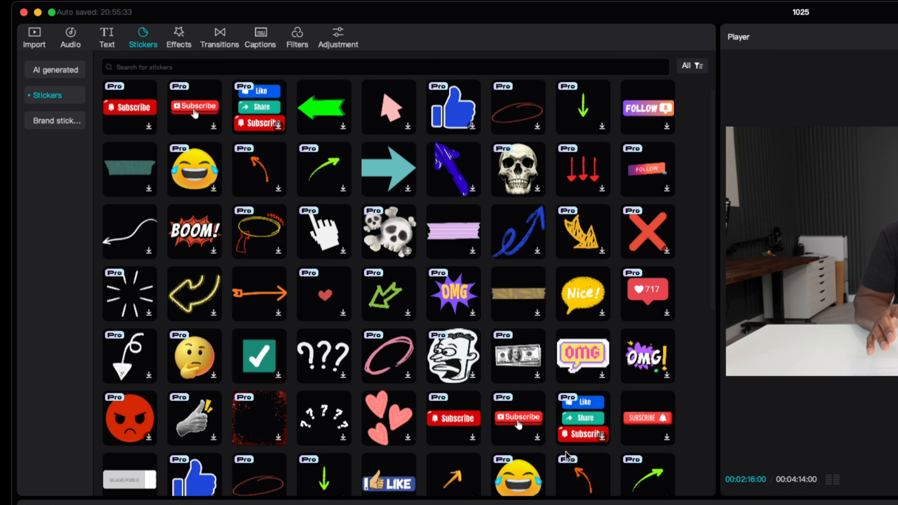
left_click_drag(645, 412, 853, 504)
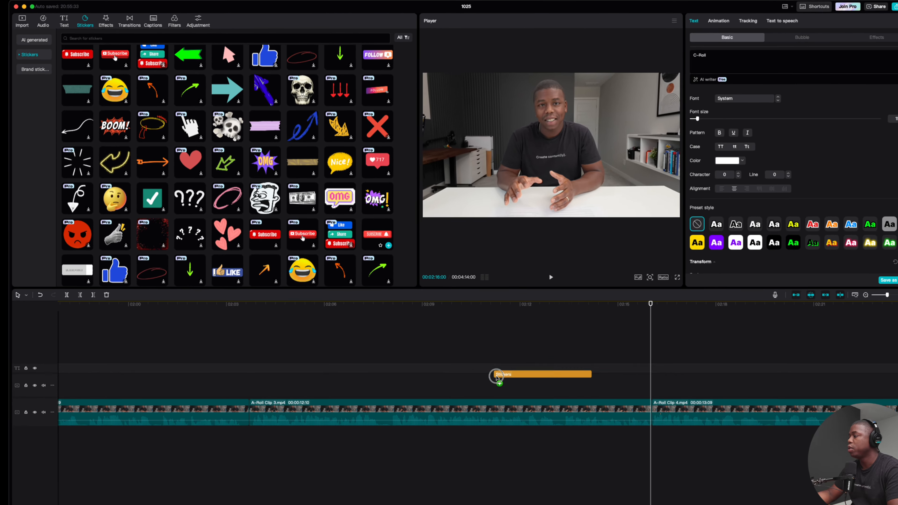
left_click_drag(496, 378, 530, 388)
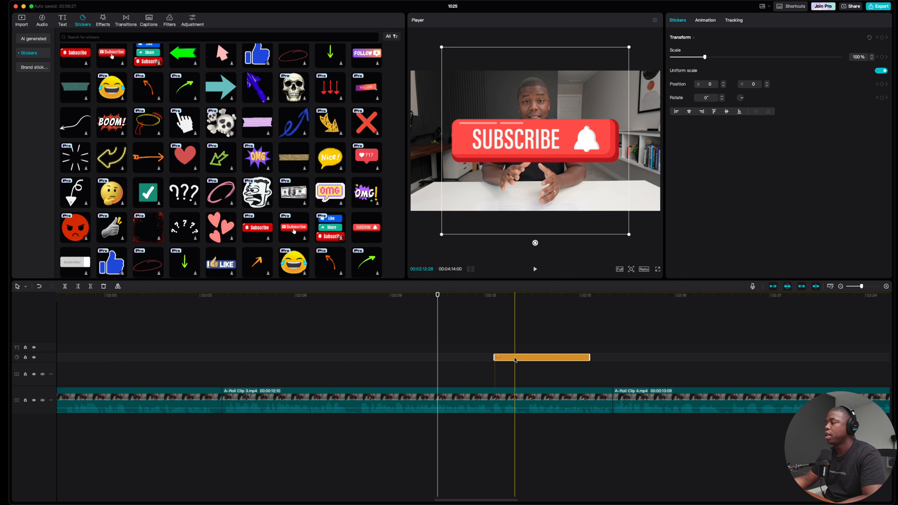
Move the Subscribe sticker to the playhead at about 00:02:10, play it, and extend its end to about 00:02:14
left_click_drag(514, 359, 457, 357)
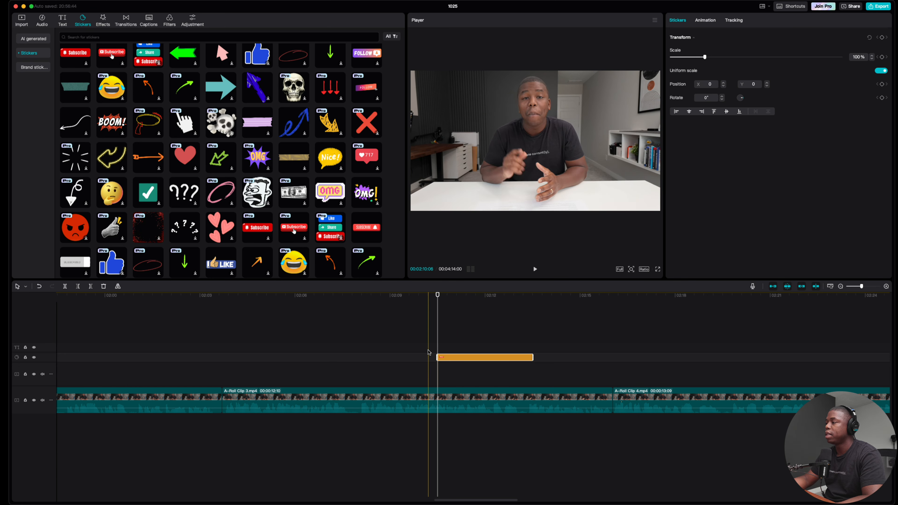
key("space")
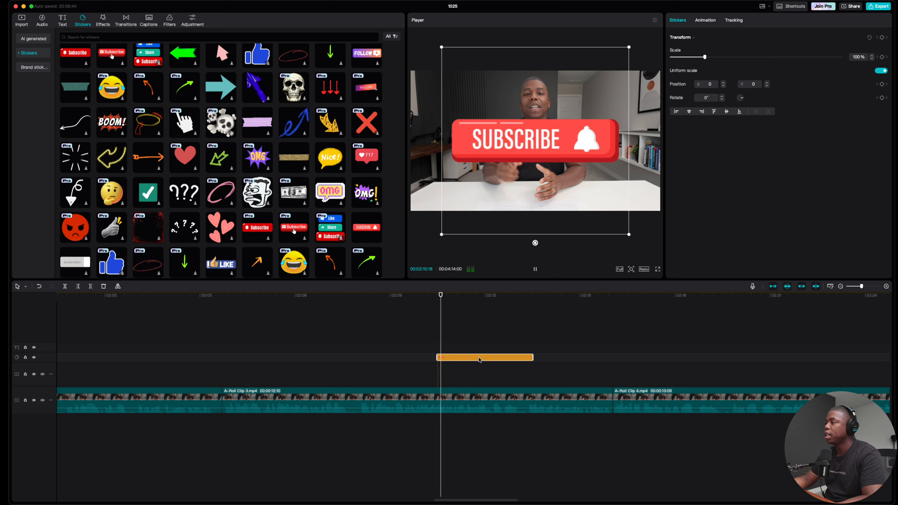
left_click(532, 359)
left_click_drag(534, 359, 571, 361)
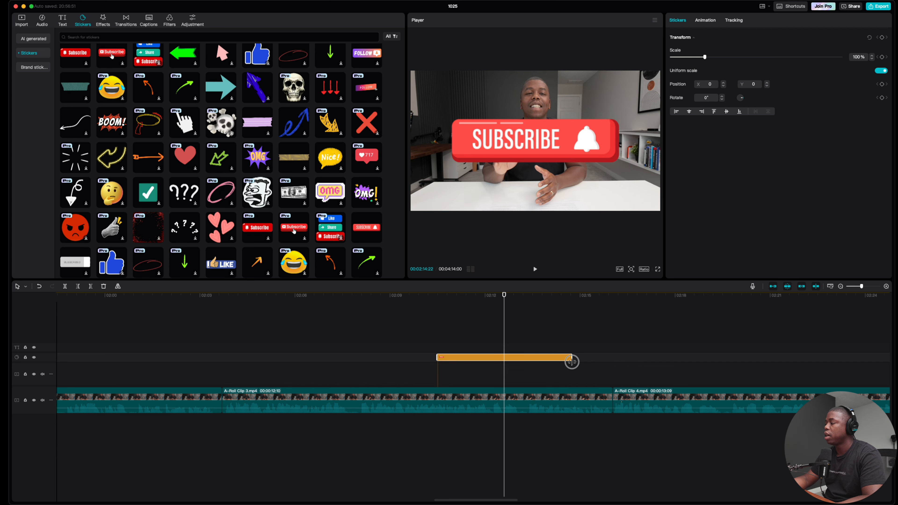
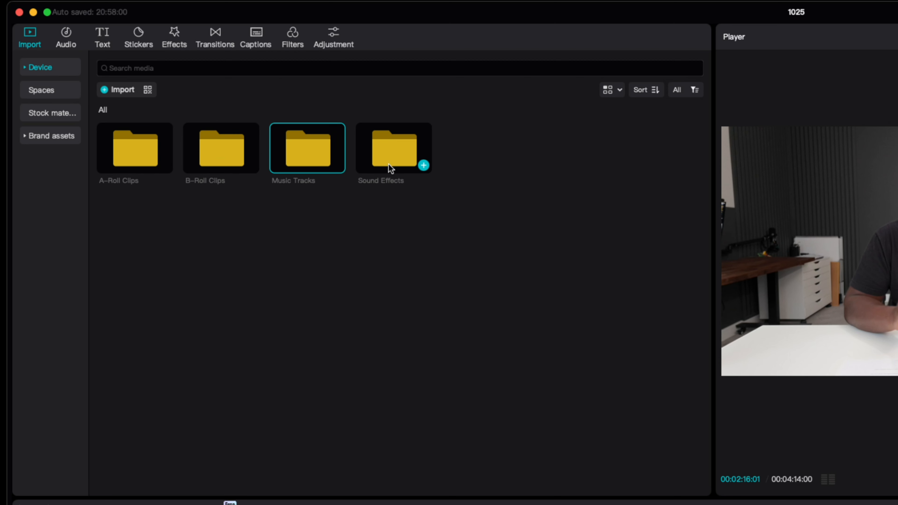
Add Don't Wanna Let Myself Down (Instrumental) – NEFFEX.mp3 from the Music Tracks folder below the A-Roll, starting at the first A-Roll Clip 4 segment
left_click(392, 167)
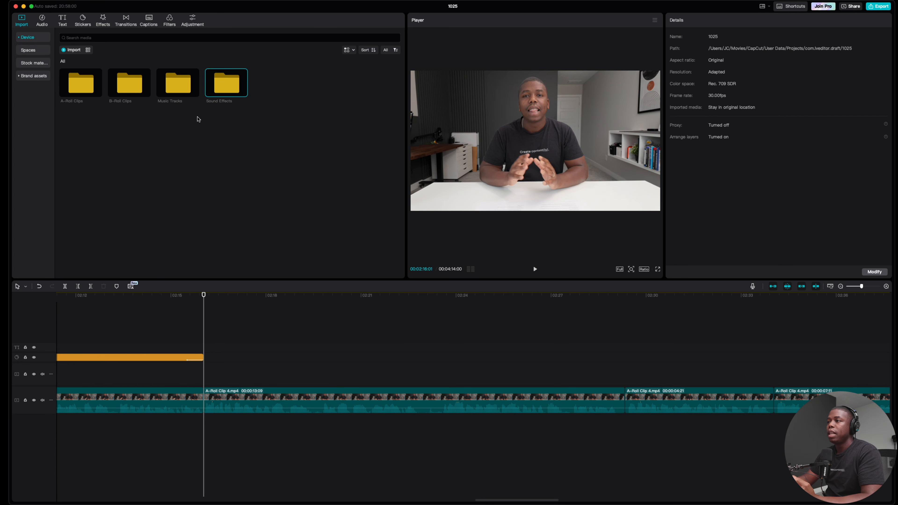
double_click(184, 94)
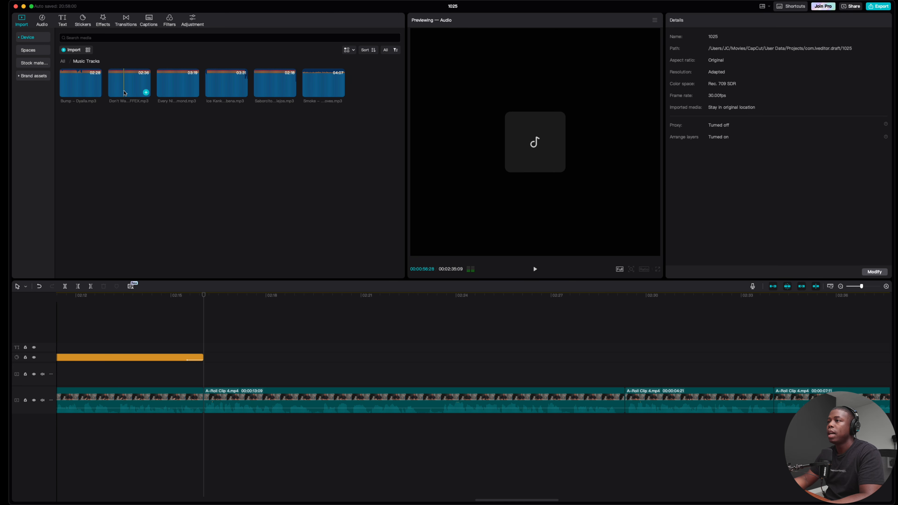
left_click_drag(120, 90, 203, 460)
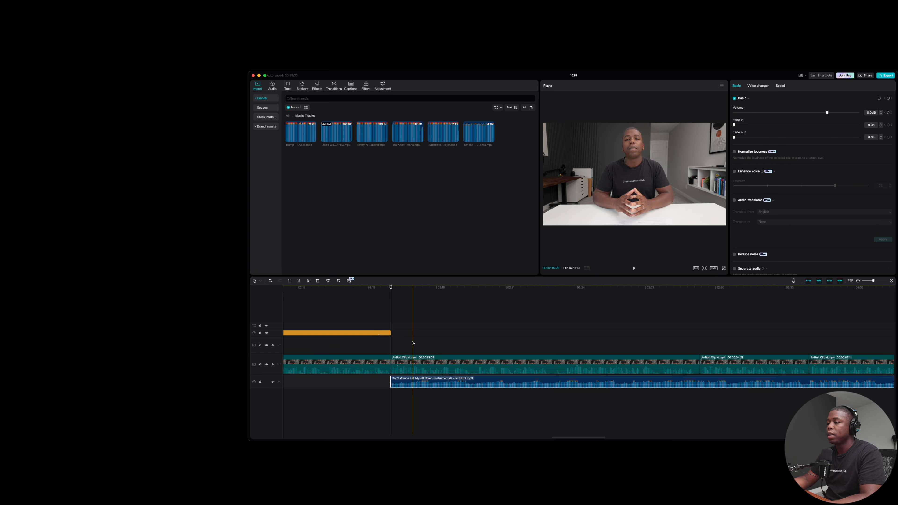
Lower the music track's volume to −20.0 dB, playing it under A-Roll Clip 4 at −15.0 dB to judge the balance
scroll(456, 344, "right", 5)
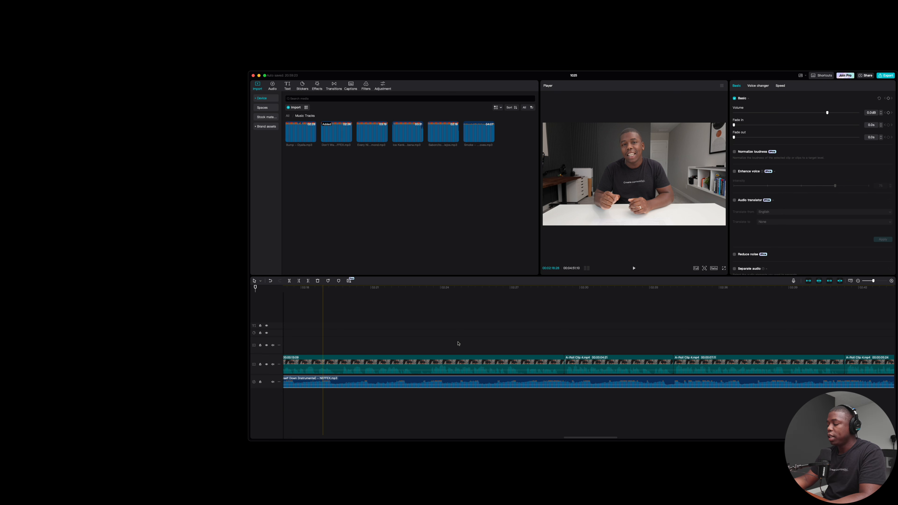
scroll(457, 343, "left", 7)
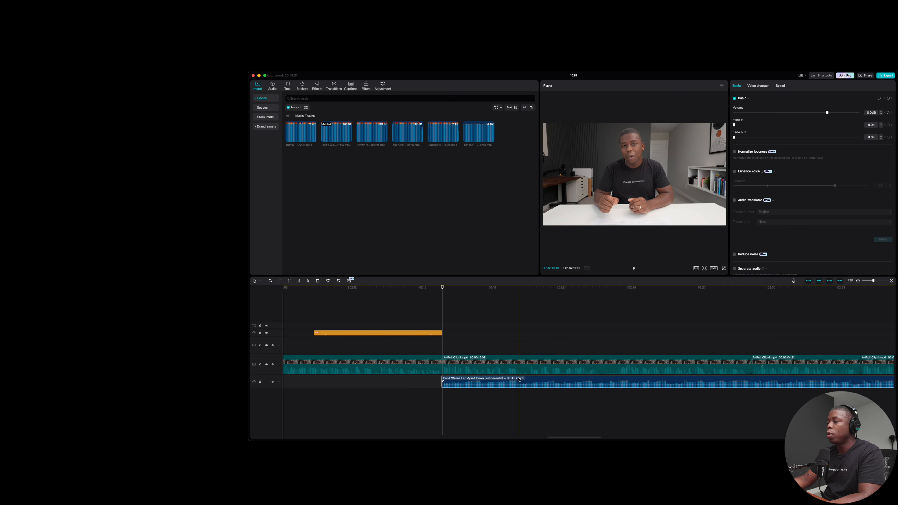
scroll(477, 362, "right", 4)
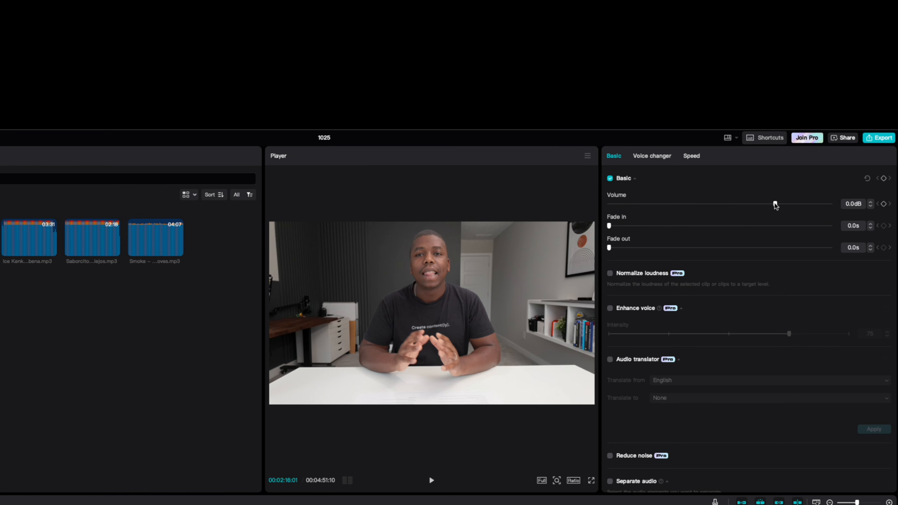
left_click(774, 205)
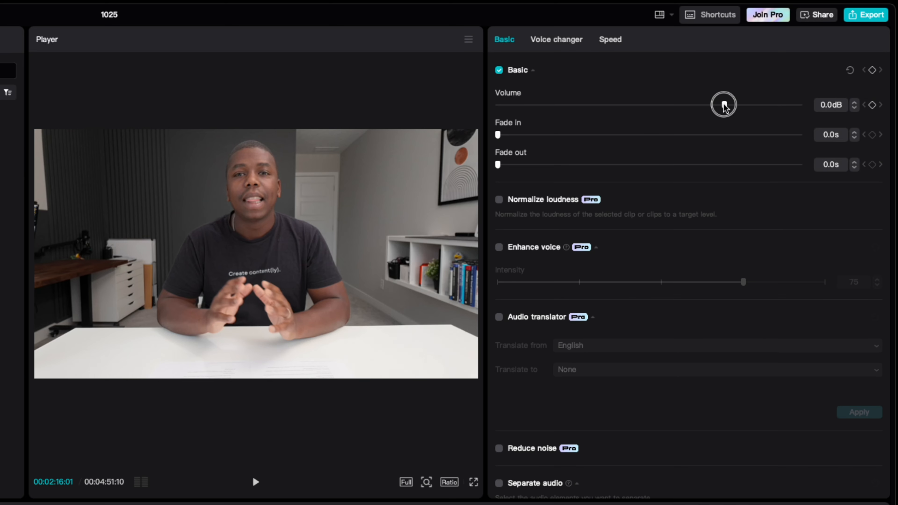
left_click_drag(714, 105, 677, 105)
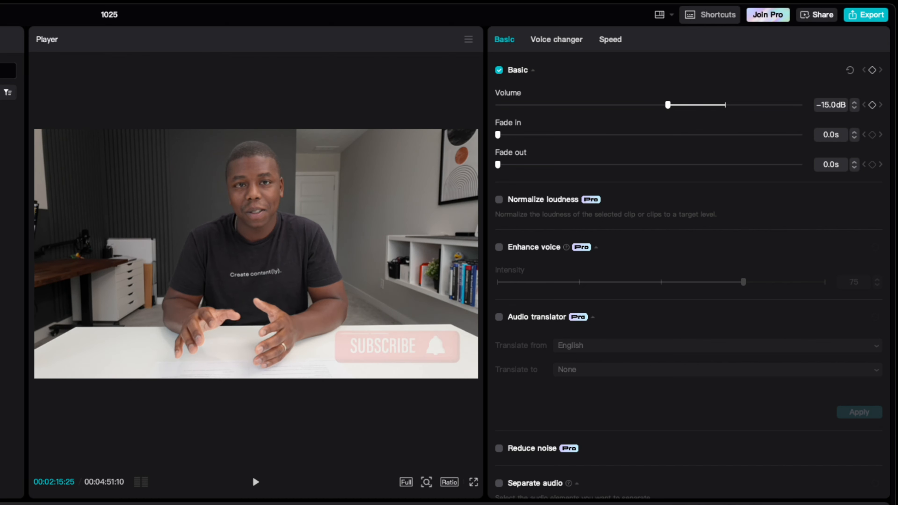
key("space")
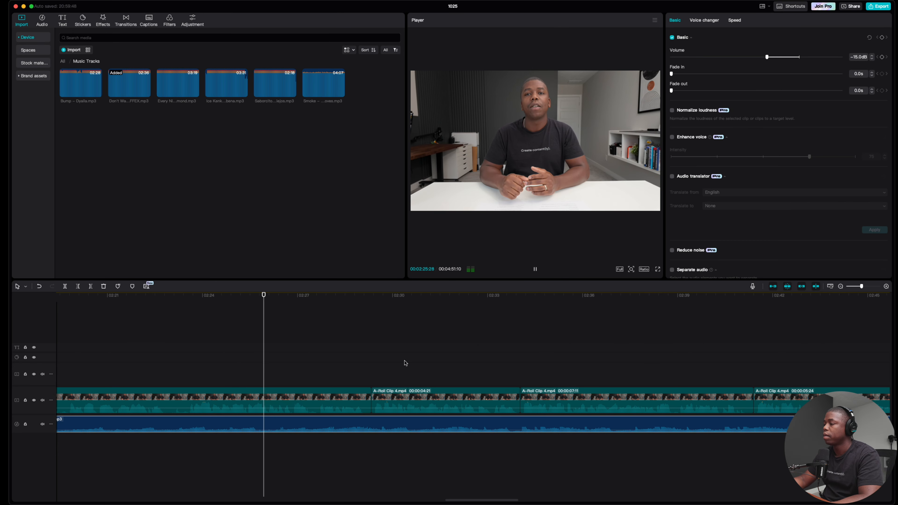
key("space")
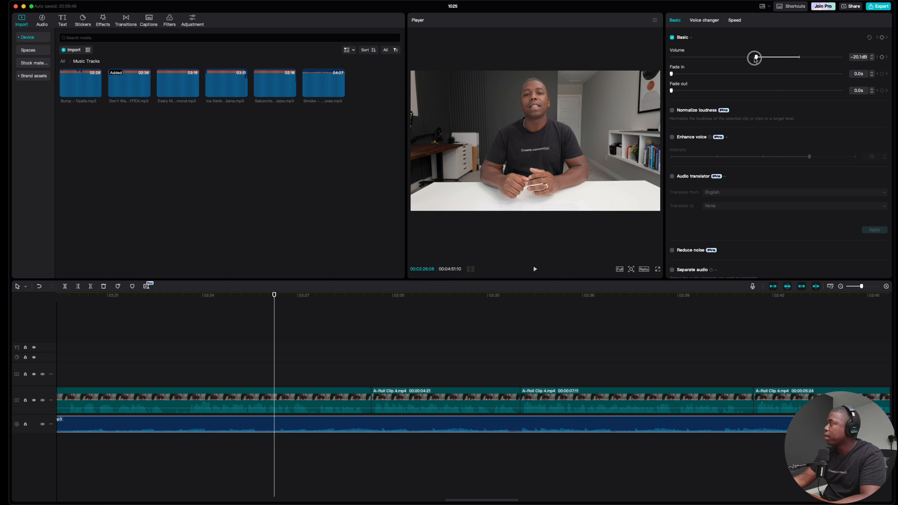
left_click_drag(753, 58, 755, 58)
Scrub through the A-Roll Clip 4 segments between about 00:02:50 and 00:03:00 to examine where the music should stop
scroll(461, 355, "right", 10)
left_click(461, 355)
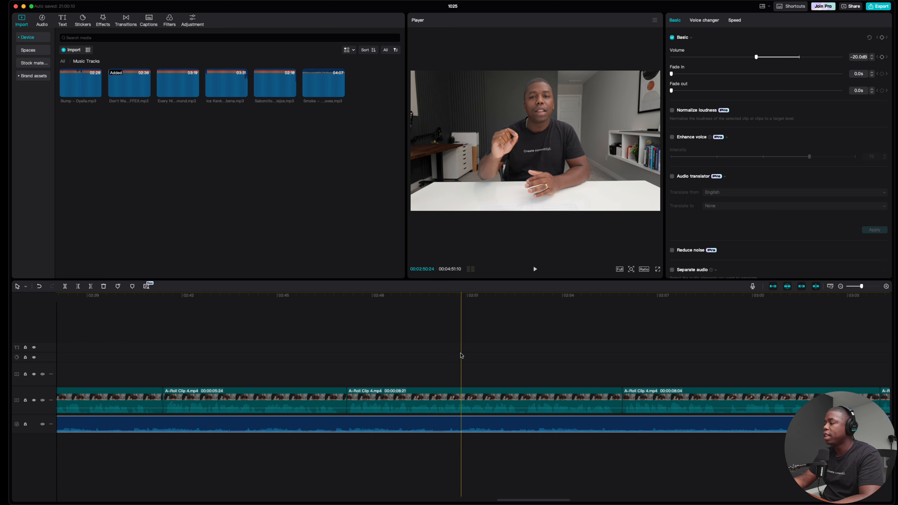
left_click(509, 374)
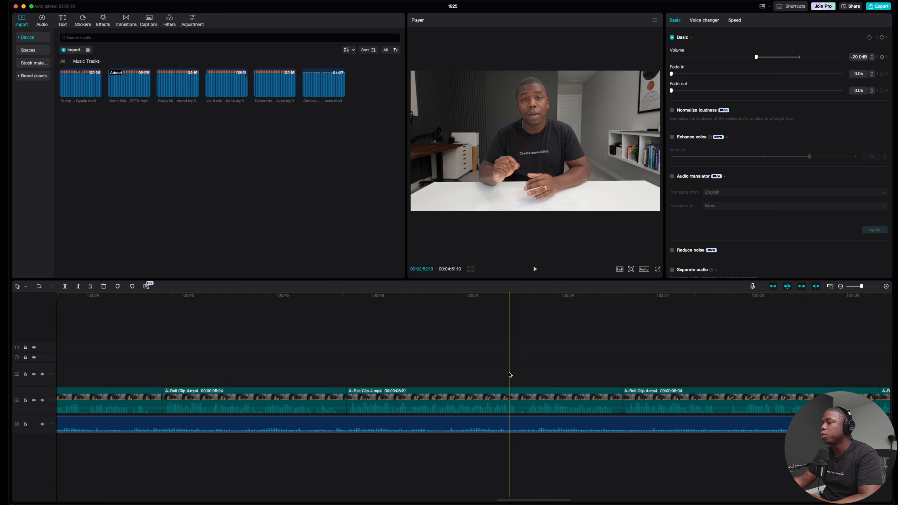
scroll(509, 375, "right", 10)
left_click(508, 374)
left_click(499, 376)
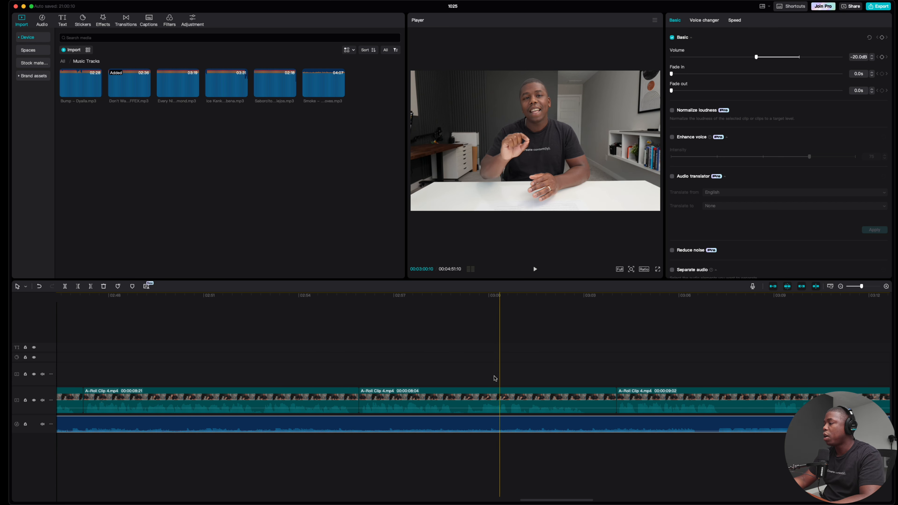
left_click(414, 381)
left_click(371, 381)
left_click(470, 381)
left_click(508, 383)
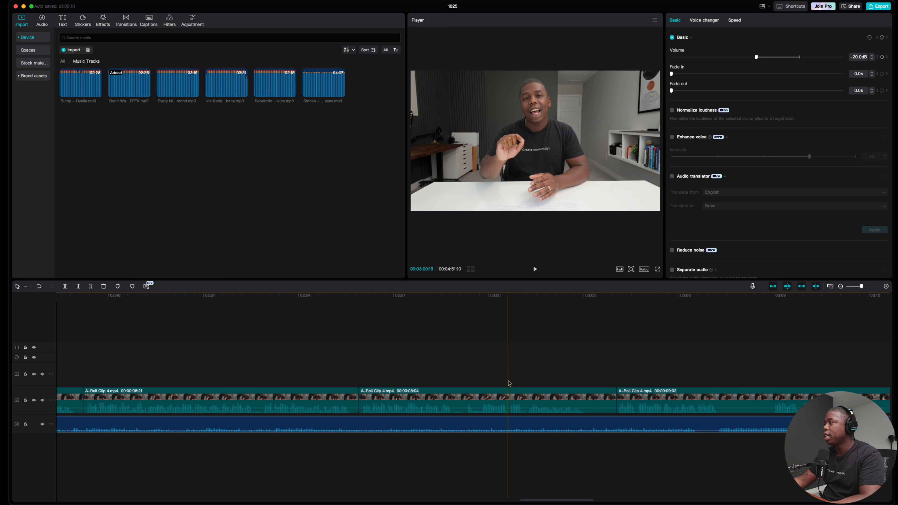
key("space")
left_click(391, 403)
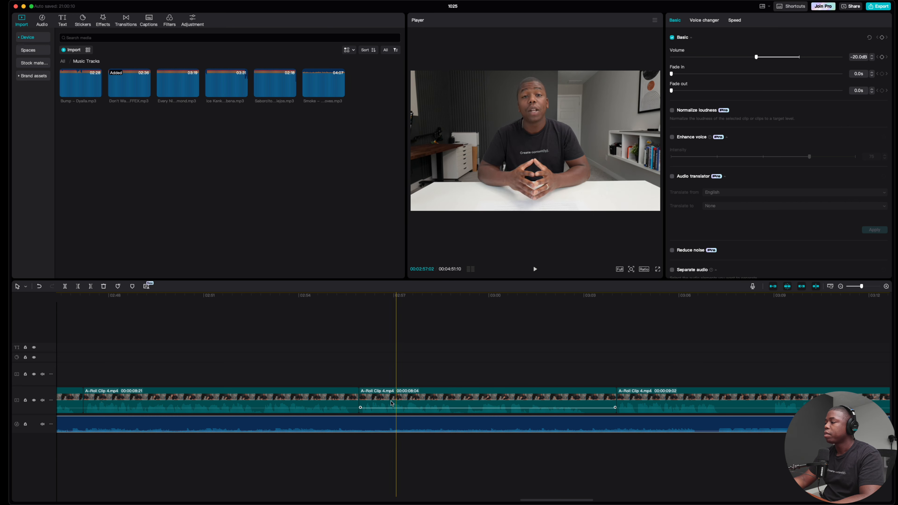
left_click(357, 405)
left_click(483, 418)
Split the music track at 00:02:59:05 and delete everything after the cut
left_click(493, 426)
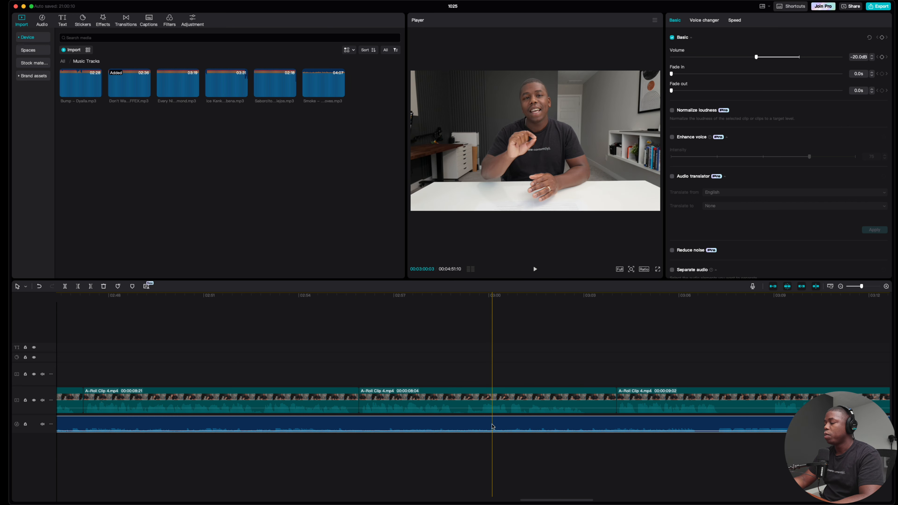
left_click(495, 426)
left_click(499, 426)
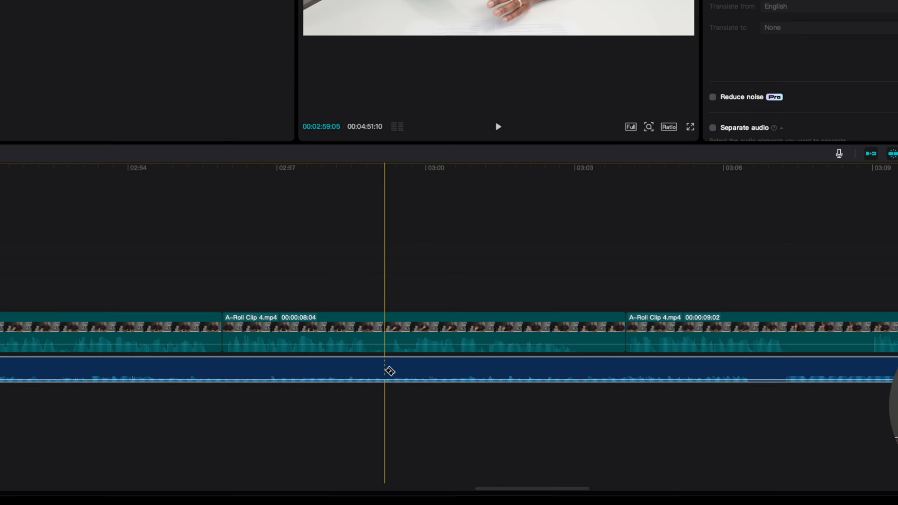
left_click(471, 429)
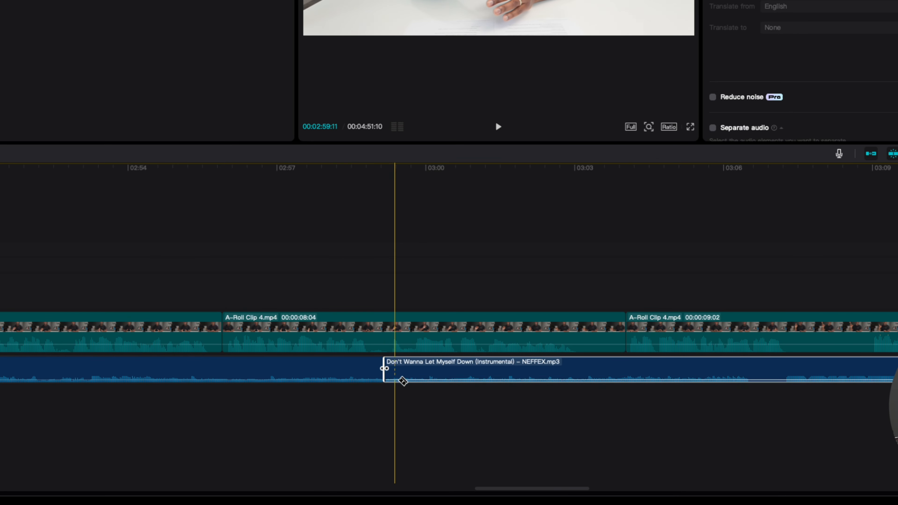
key("Delete")
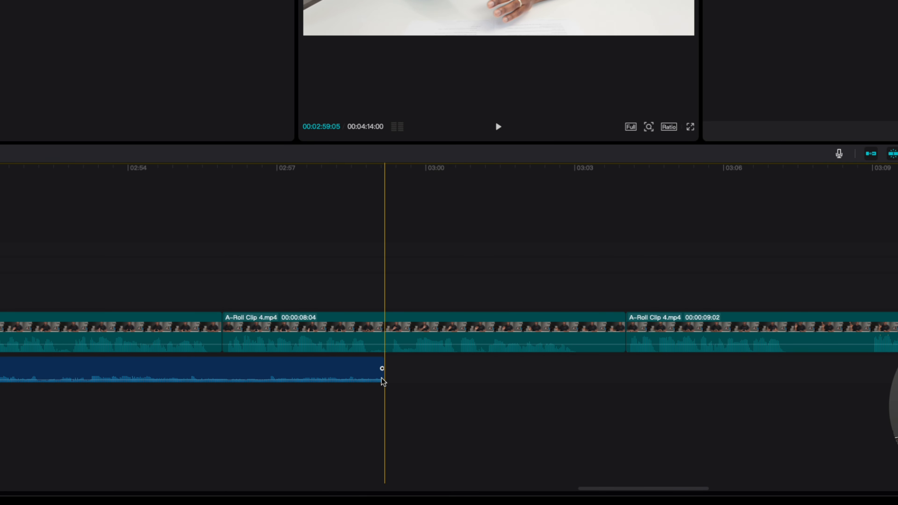
Extend the music track to the end of the 00:00:08:04 A-Roll Clip 4 segment and set its fade-out to 4.6 s
left_click_drag(383, 378, 625, 374)
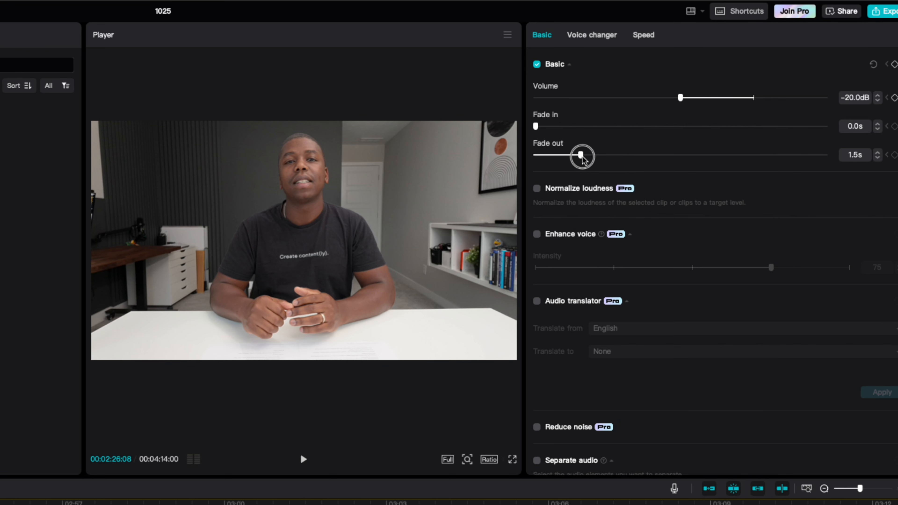
left_click_drag(593, 158, 536, 156)
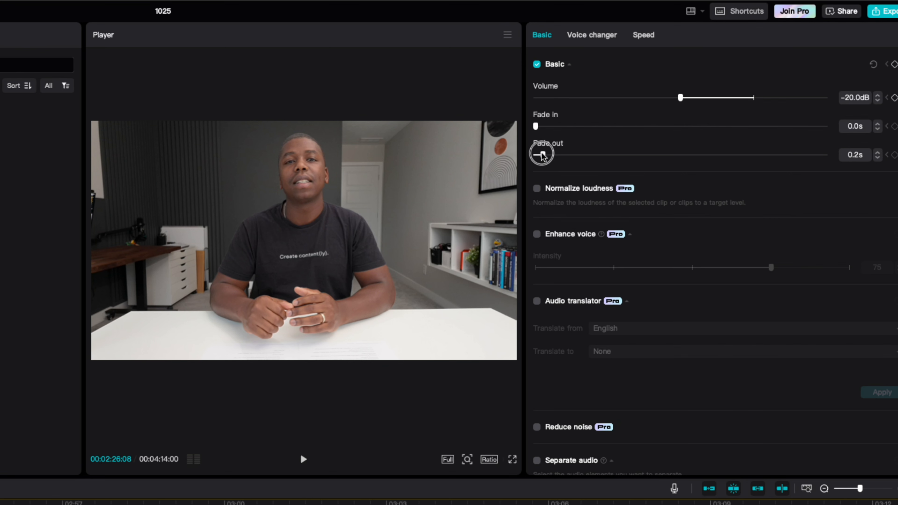
left_click(442, 502)
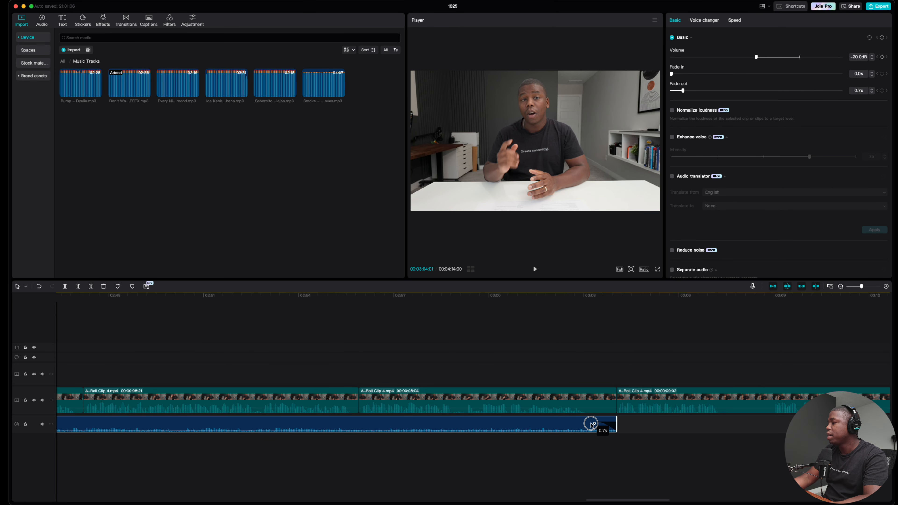
left_click_drag(562, 423, 527, 424)
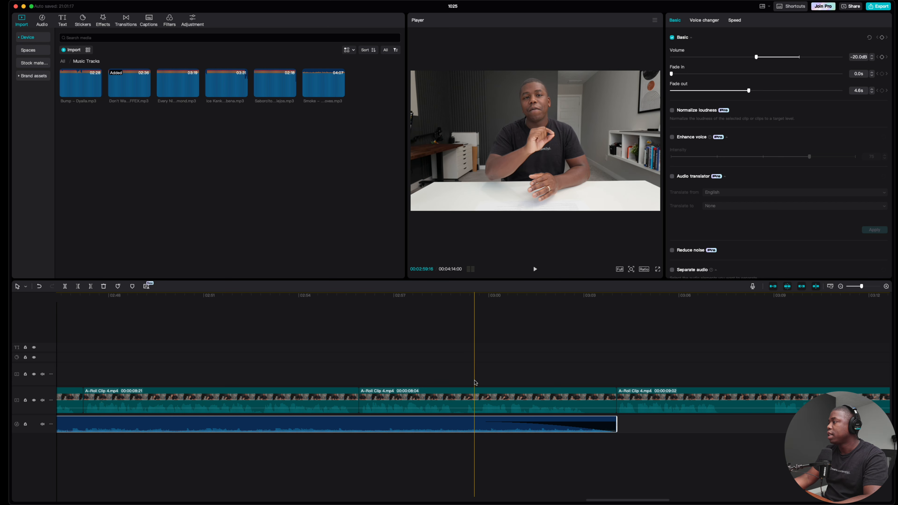
Play the end of the music track under A-Roll Clip 4 to judge the fade-out
left_click(445, 382)
key("space")
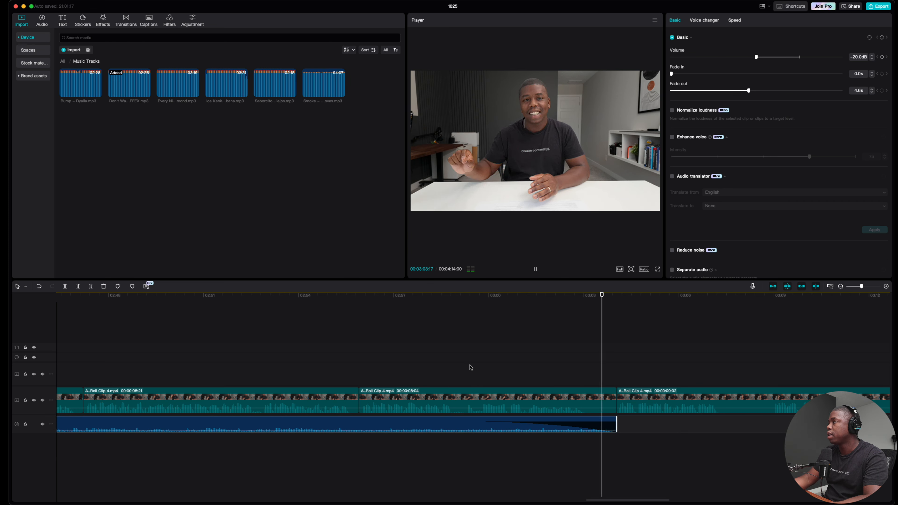
key("space")
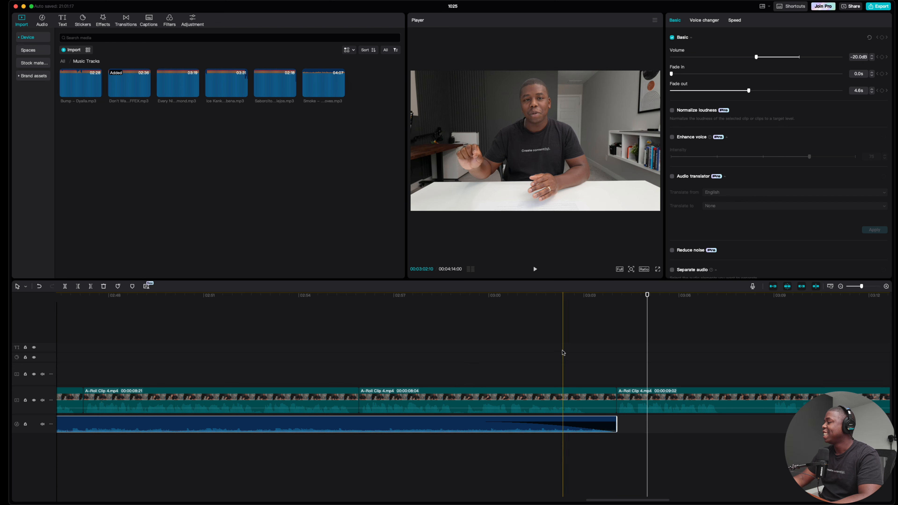
Add the ES_Clown sound effect from the Sound Effects folder at about 00:03:11:17, below the last A-Roll Clip 4 segment, and play it back
scroll(563, 352, "right", 5)
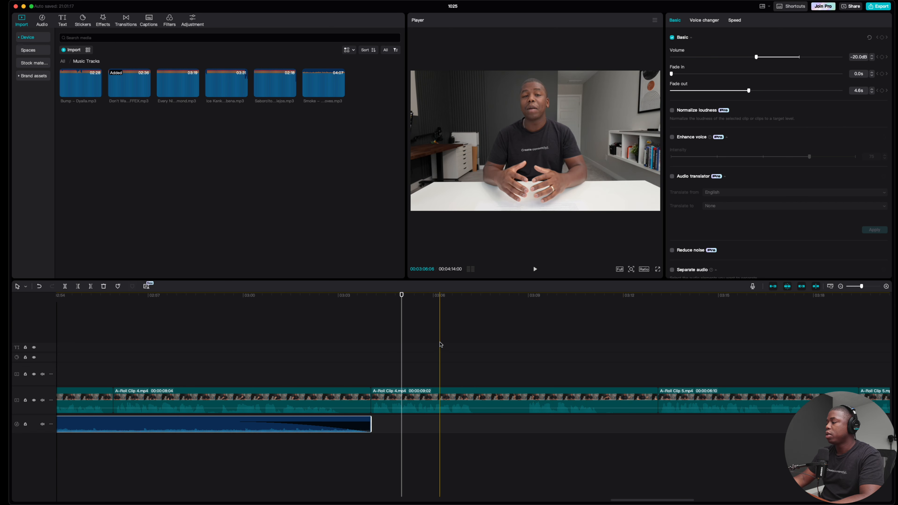
left_click(63, 62)
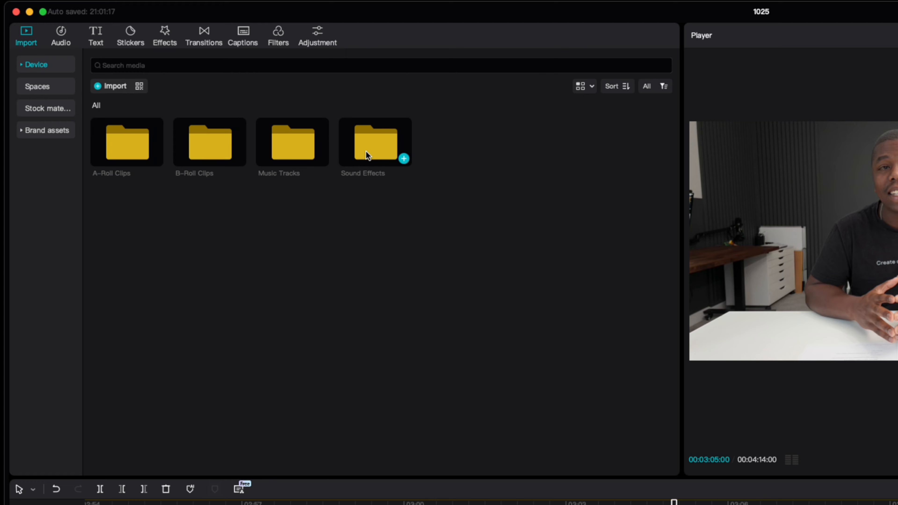
double_click(367, 146)
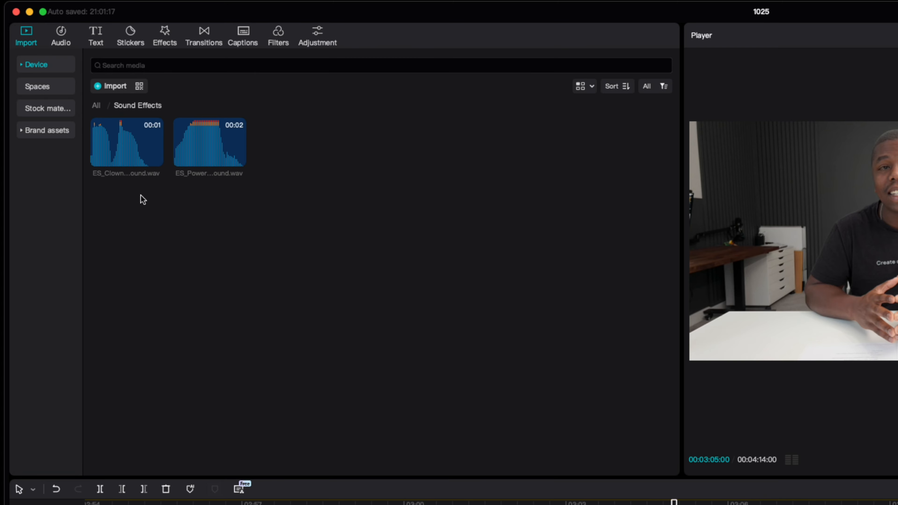
left_click_drag(111, 149, 548, 503)
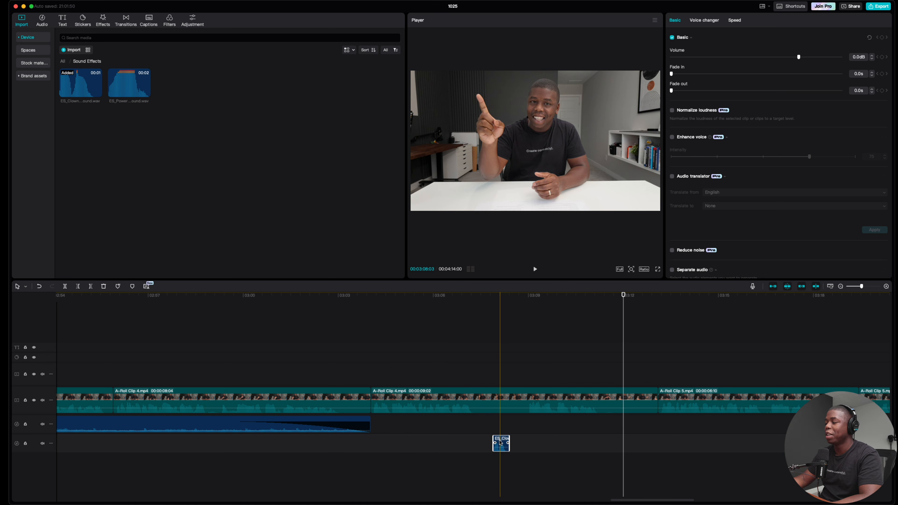
left_click_drag(500, 442, 619, 442)
key("space")
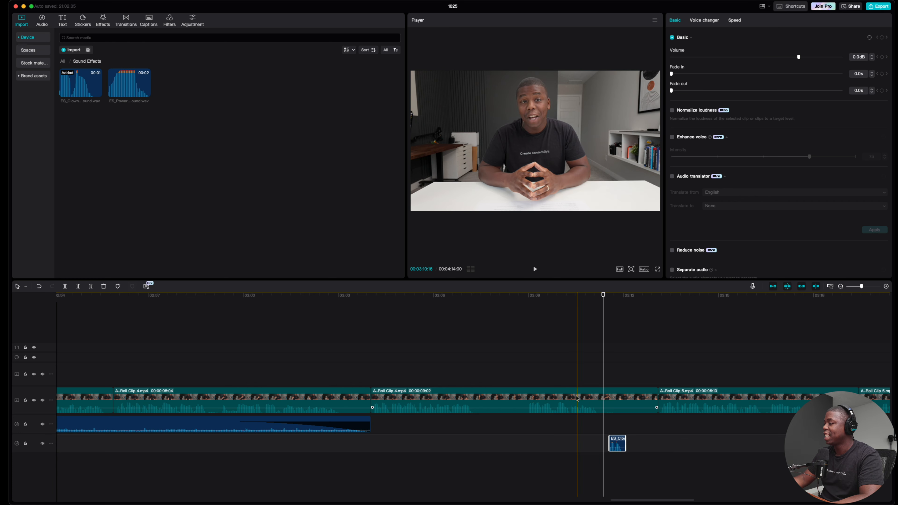
key("space")
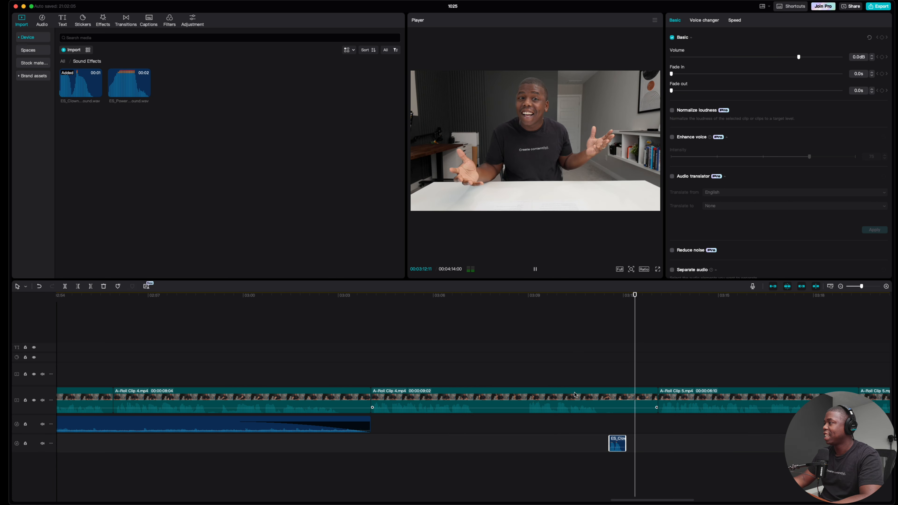
key("space")
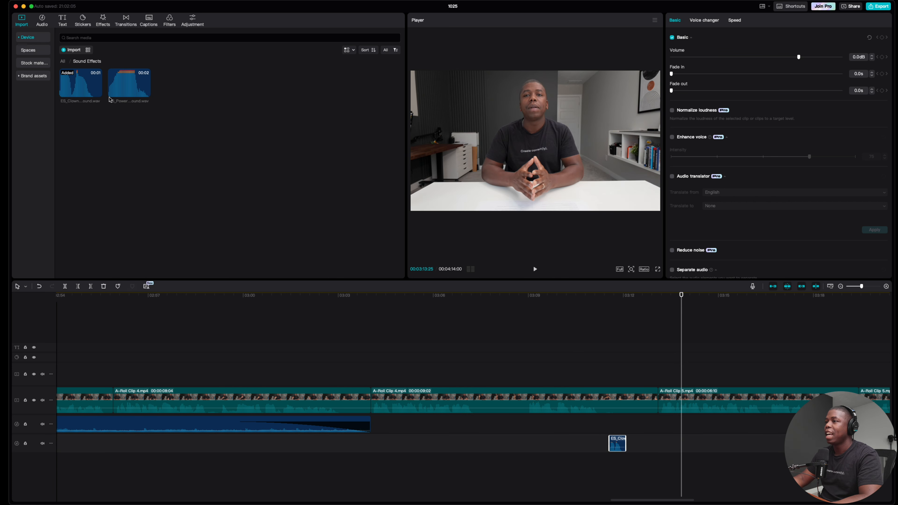
Add the ES_Power Up sound effect on its own track at about 00:03:07:15, play it back, and lower its volume to about −4.5 dB
left_click(109, 100)
left_click_drag(110, 99, 482, 456)
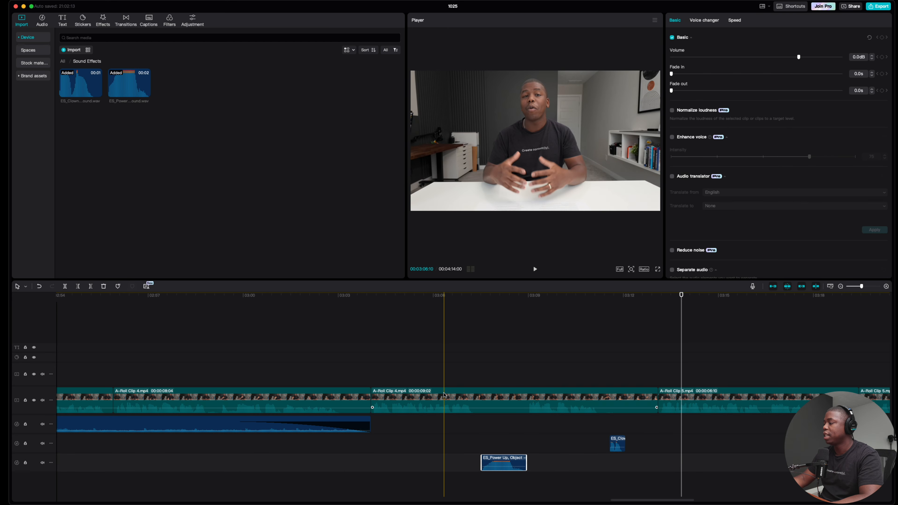
key("space")
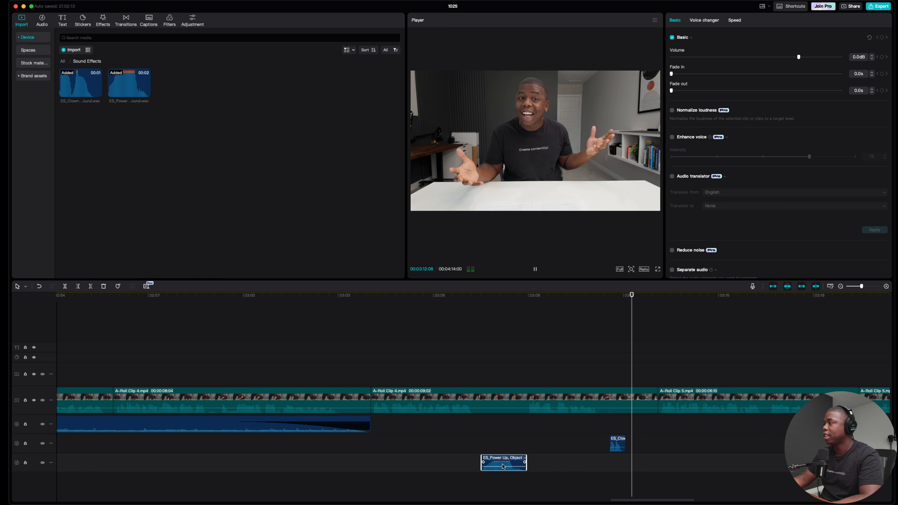
key("space")
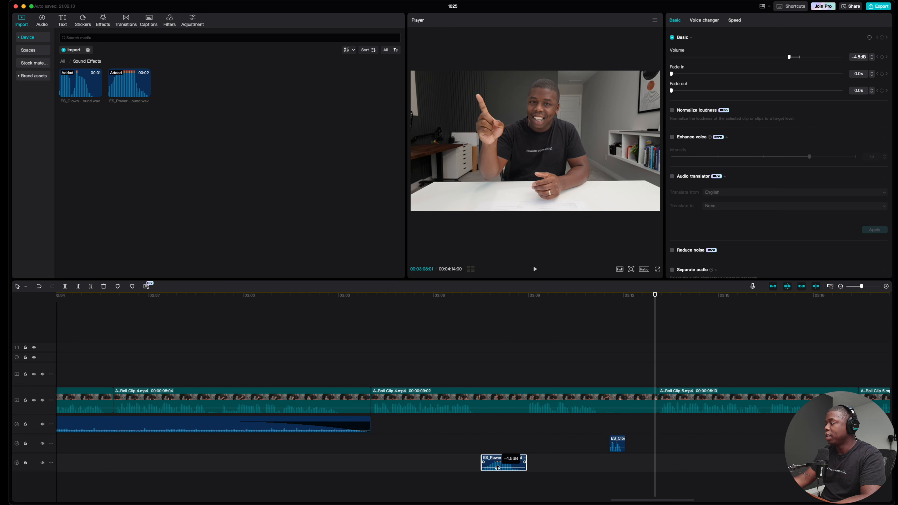
Preview A-Roll Clip 5 up to about 00:03:19:20 and turn on Auto adjust for its second segment
left_click(415, 341)
key("space")
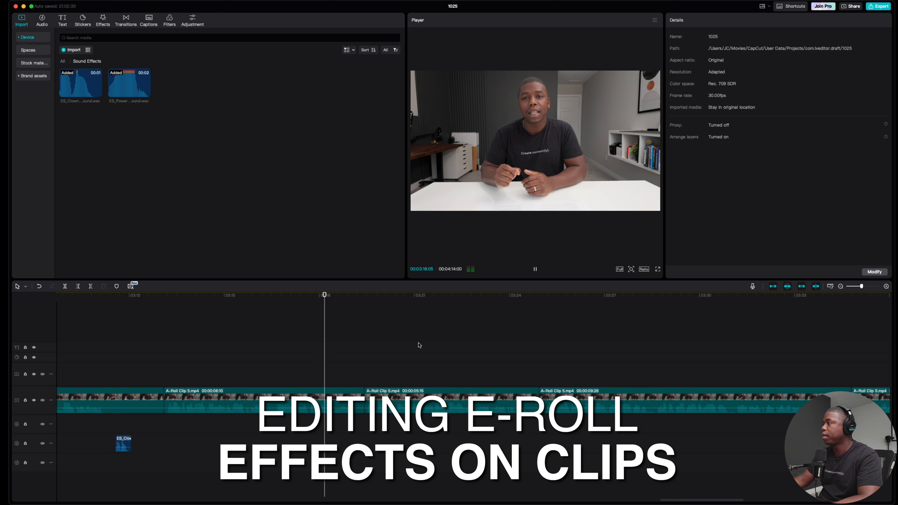
key("space")
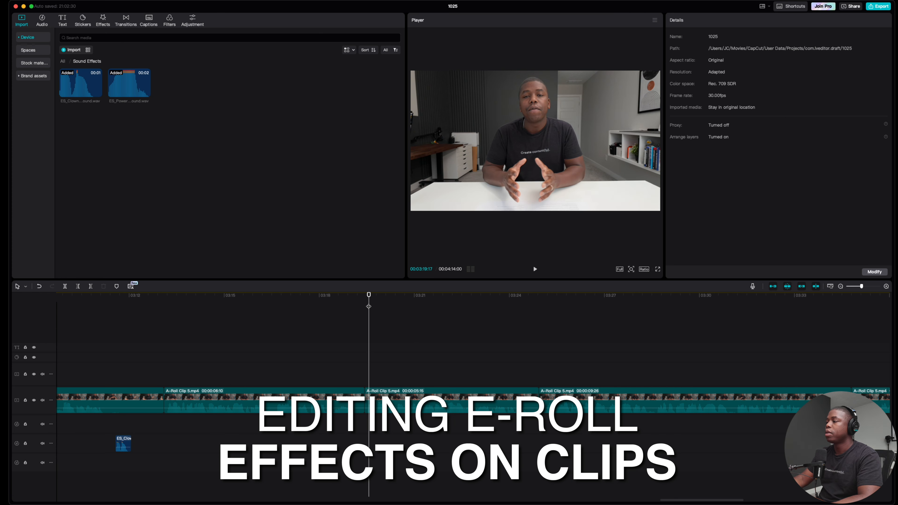
left_click_drag(368, 306, 372, 306)
left_click(430, 395)
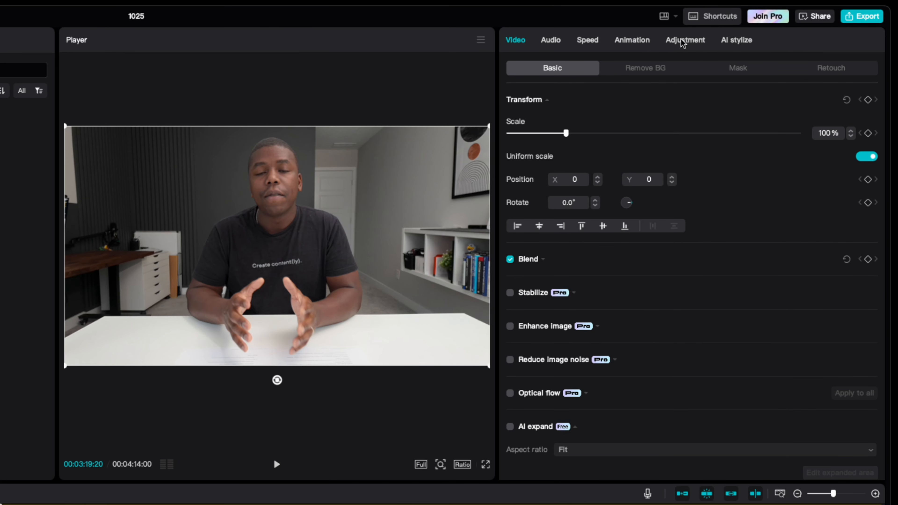
left_click(683, 41)
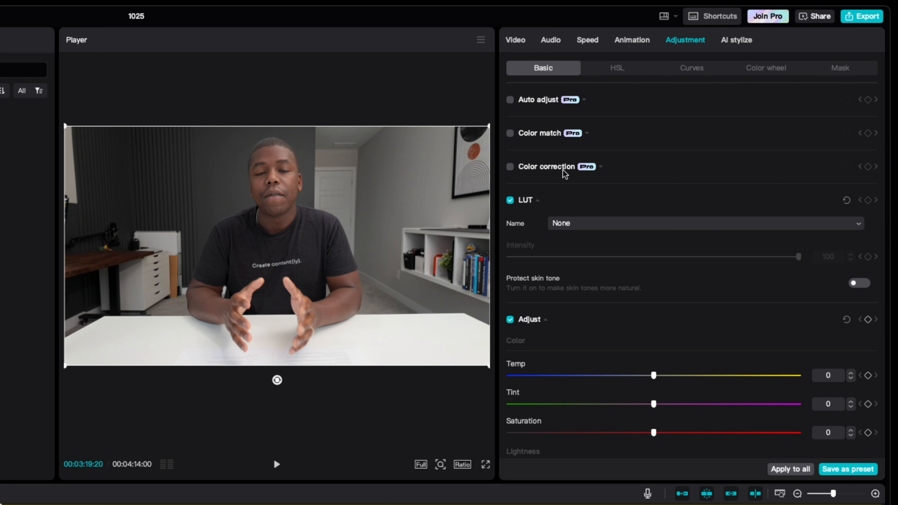
left_click(510, 100)
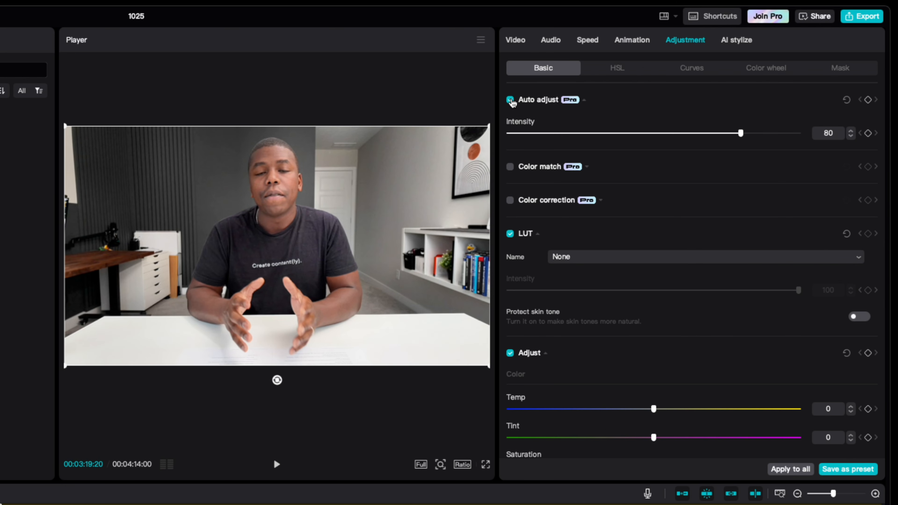